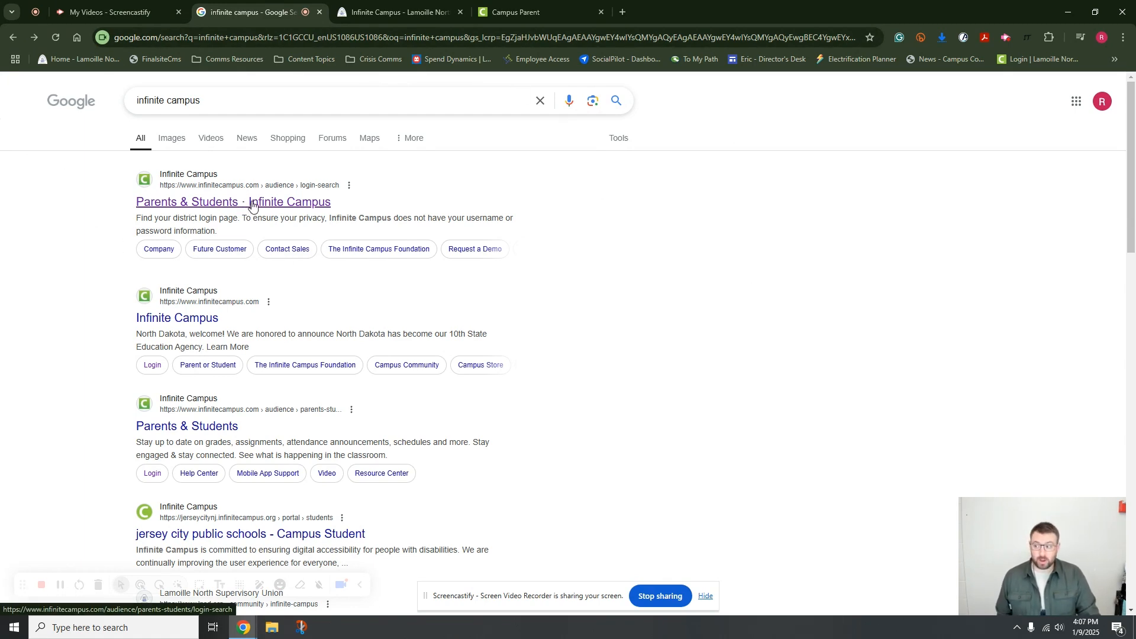
# Find the Lamoille North district in Vermont through Infinite Campus's Parents & Students login search and open its portal login page
pyautogui.click(208, 206)
pyautogui.scroll(-1, 362, 296)
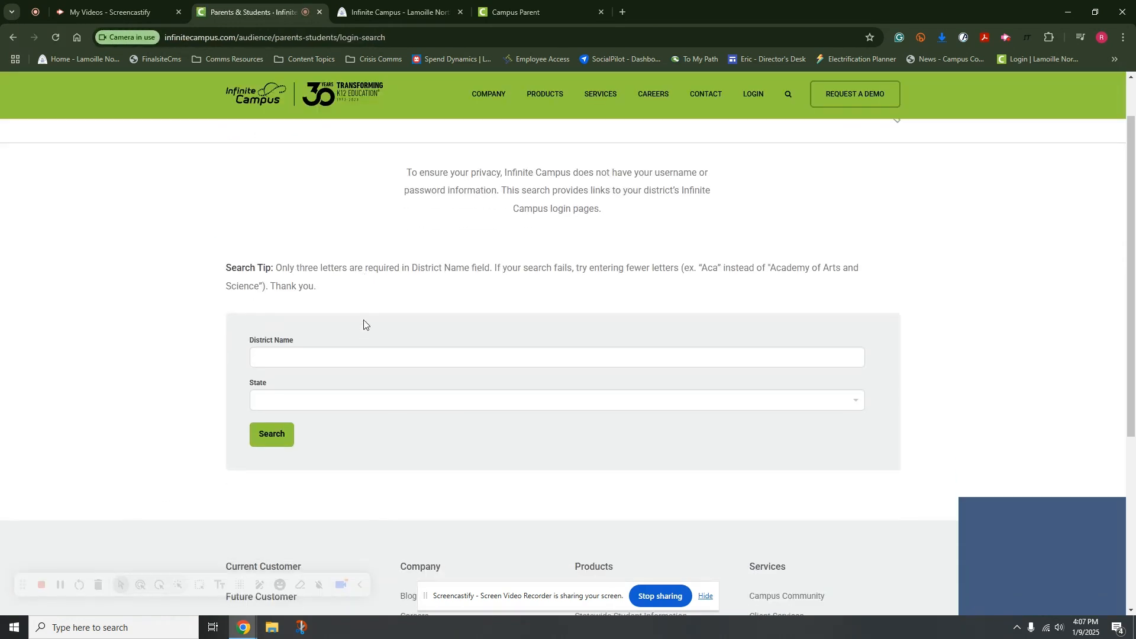
pyautogui.click(359, 362)
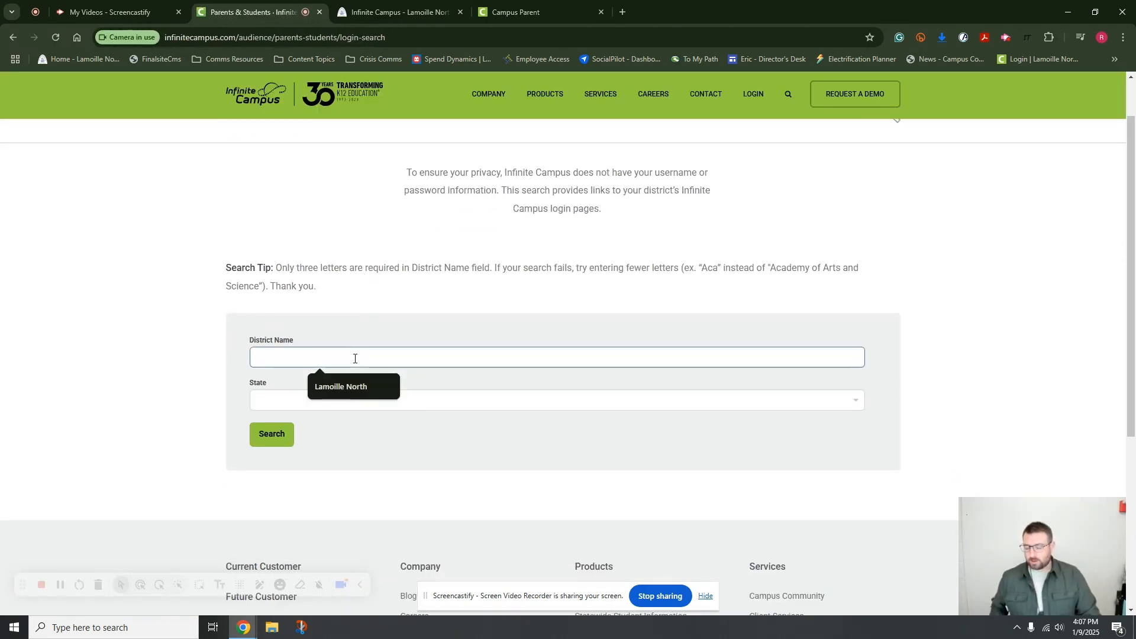
pyautogui.click(321, 385)
pyautogui.click(322, 403)
pyautogui.scroll(-2, 317, 333)
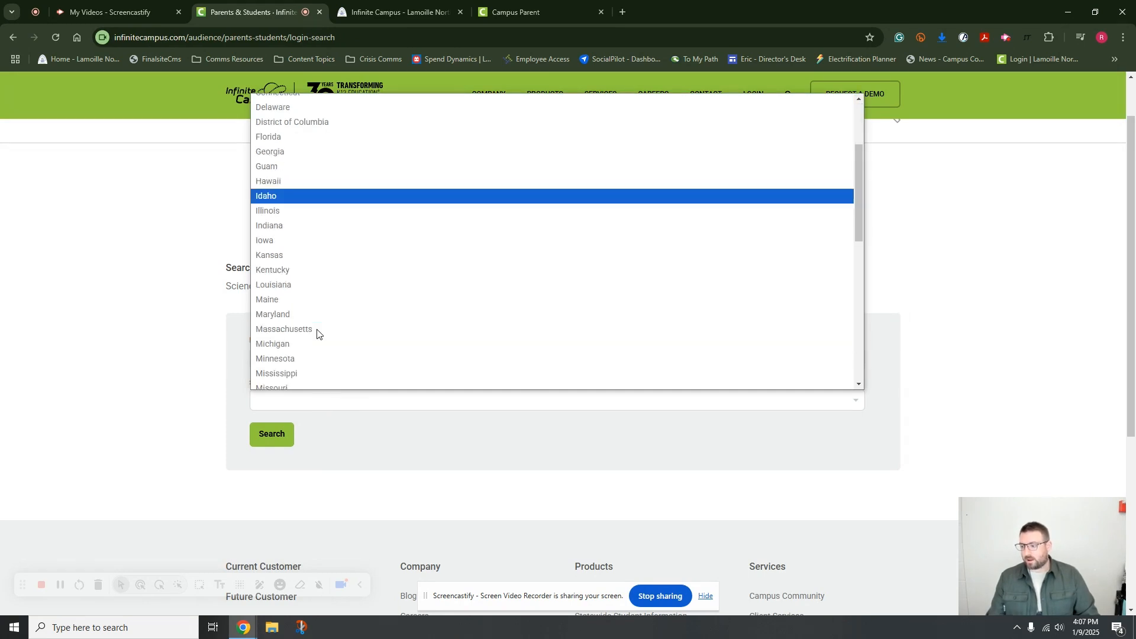
pyautogui.scroll(-5, 316, 333)
pyautogui.click(314, 291)
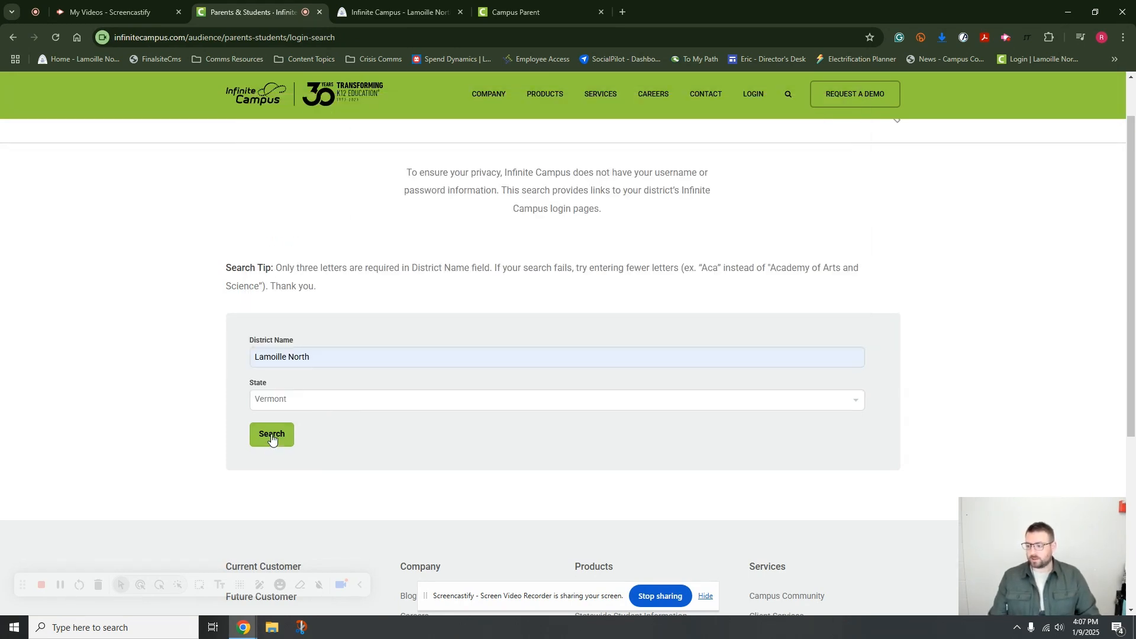
pyautogui.click(271, 437)
pyautogui.click(296, 275)
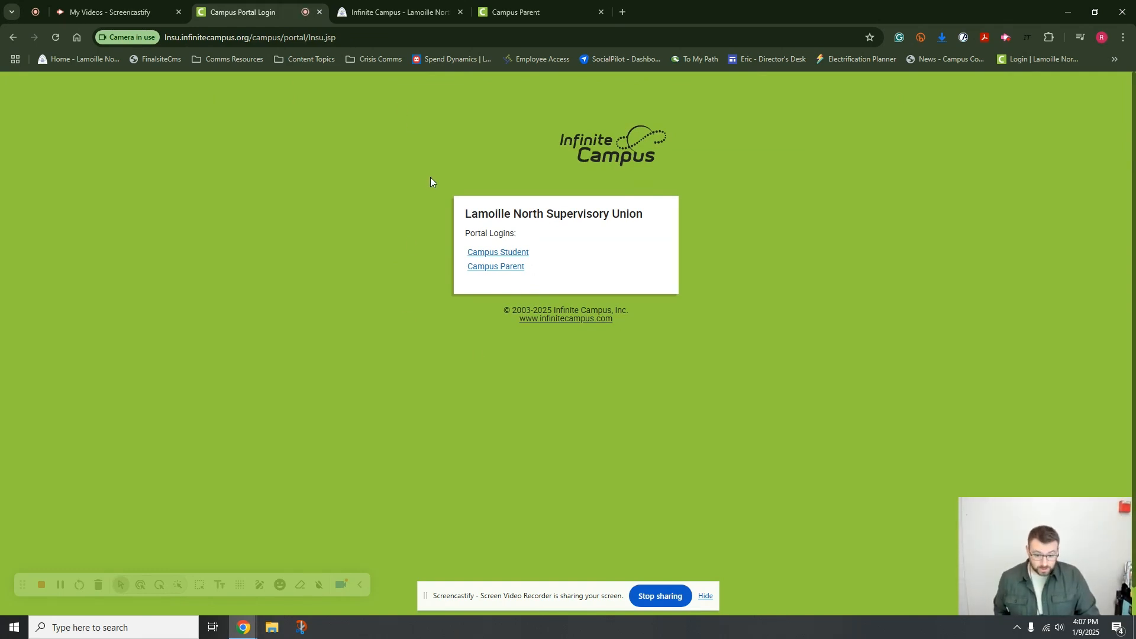
# Switch to the Lamoille North website, return to the district home page and open the Infinite Campus page under Community
pyautogui.click(393, 12)
pyautogui.scroll(6, 113, 248)
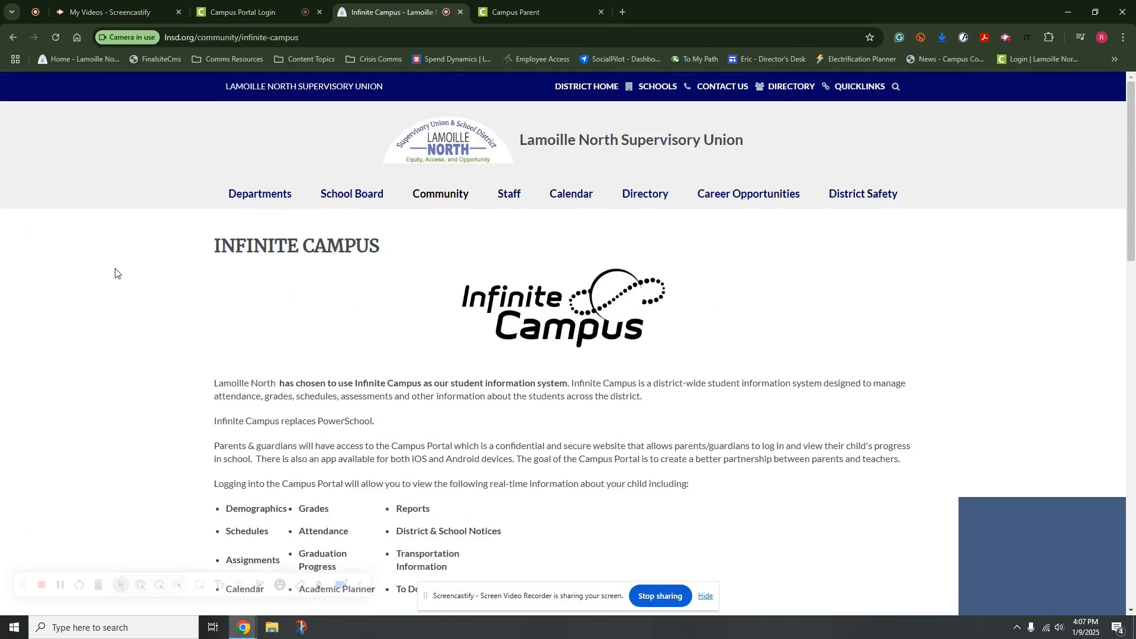
pyautogui.click(594, 86)
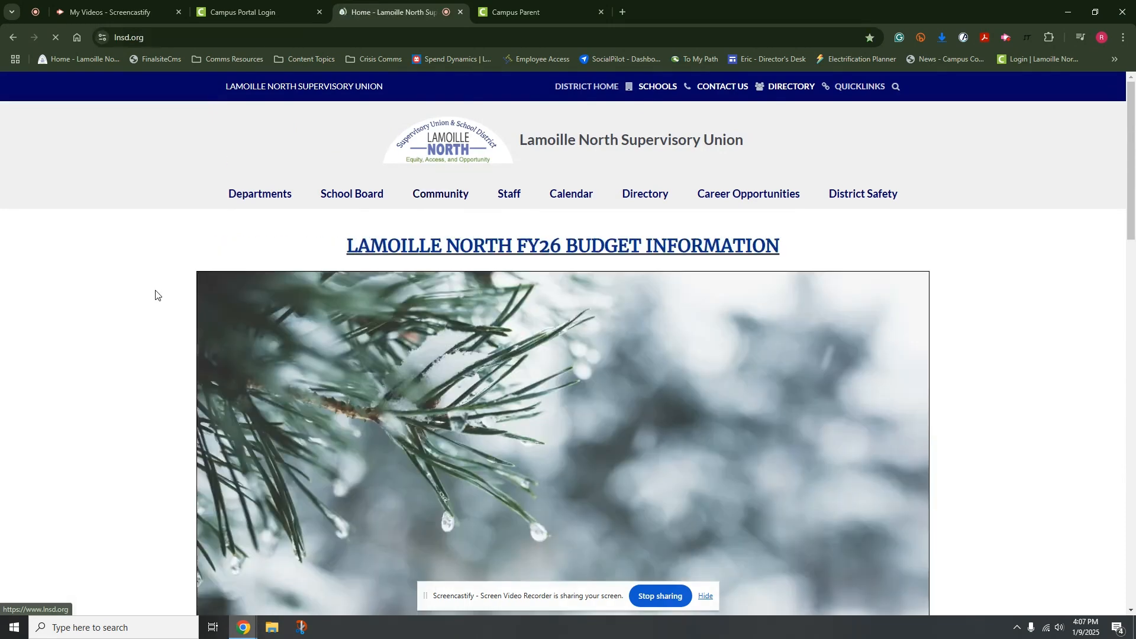
pyautogui.scroll(-1, 106, 292)
pyautogui.moveTo(447, 130)
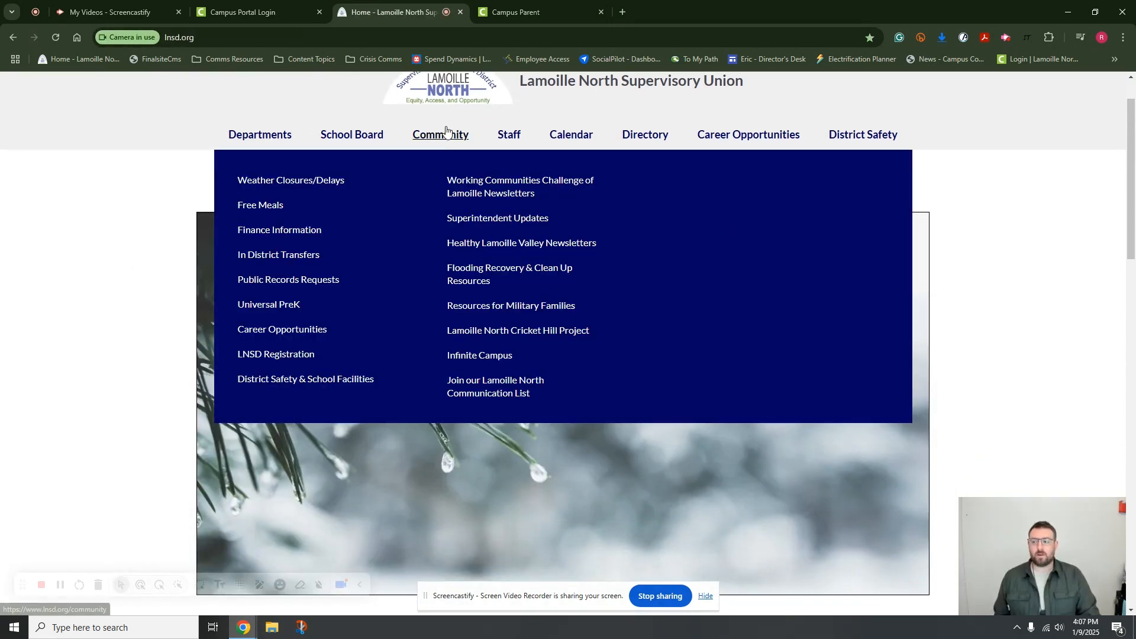
pyautogui.click(493, 361)
# Locate the Campus Parent login link, switch to the open Campus Parent login page and log in with the pre-filled credentials
pyautogui.scroll(-3, 467, 370)
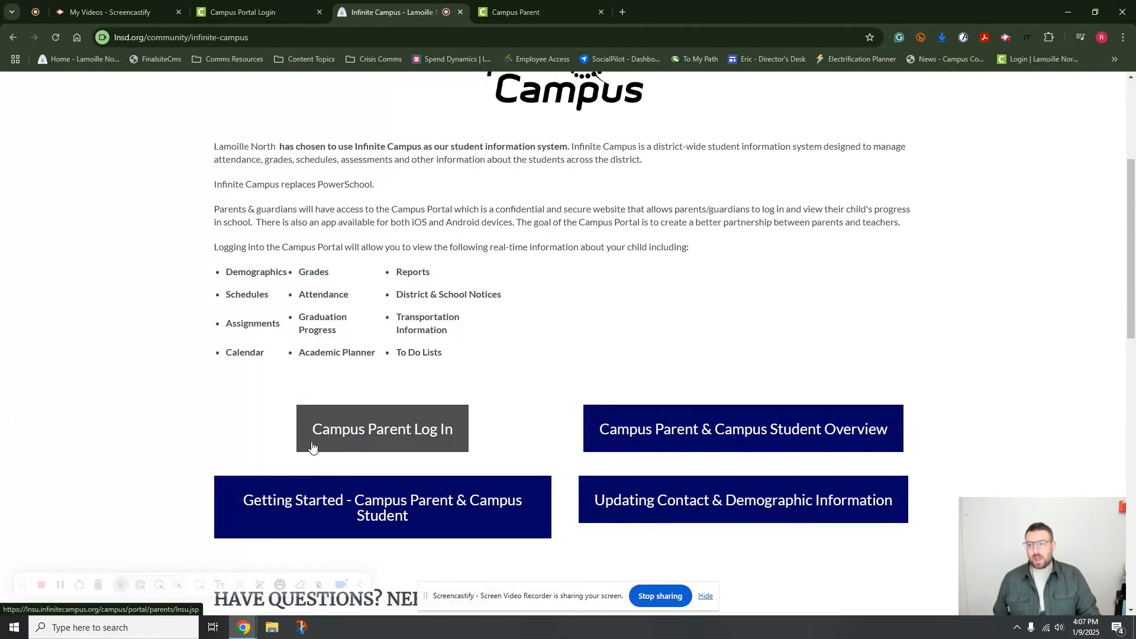
pyautogui.click(523, 3)
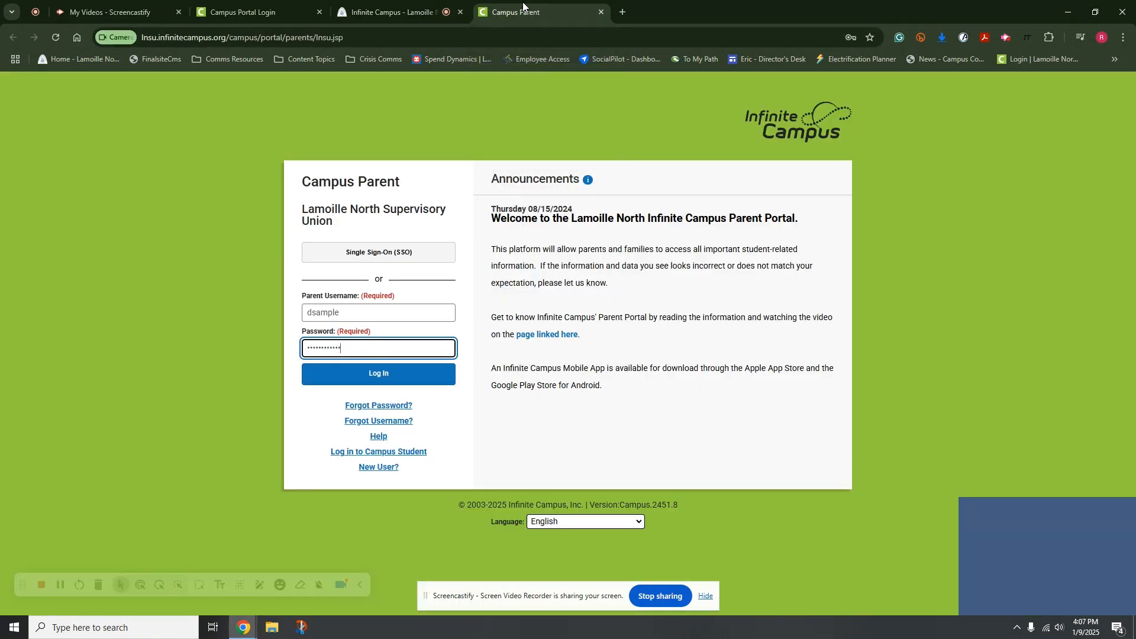
pyautogui.click(379, 374)
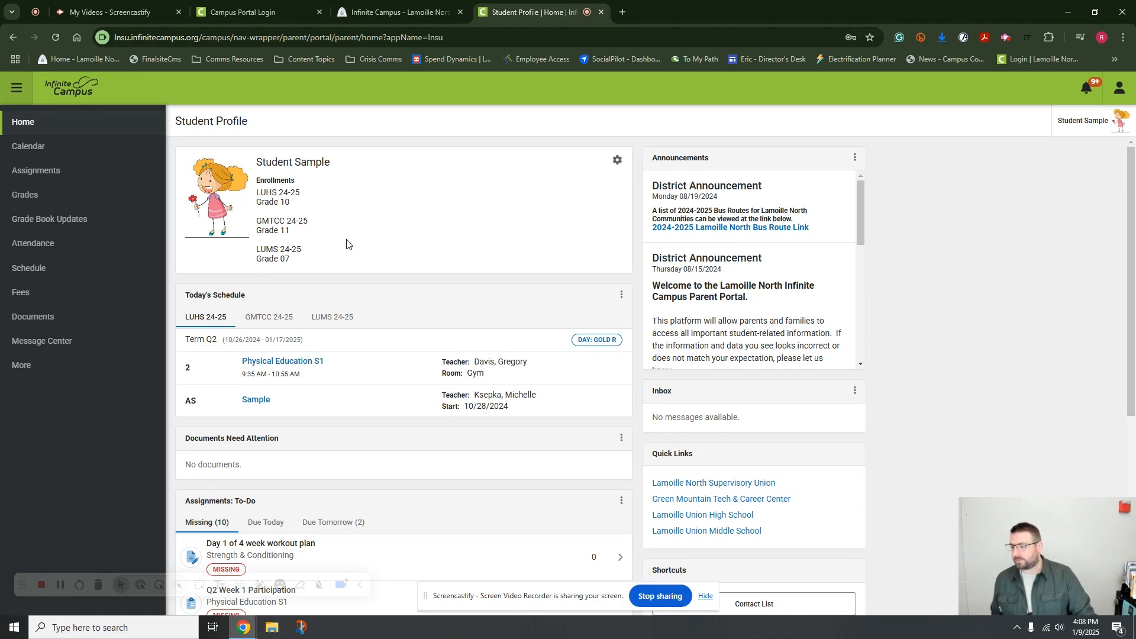
# Highlight the student's LUHS 24-25, GMTCC 24-25 and LUMS 24-25 enrollments in the profile
pyautogui.moveTo(256, 195); pyautogui.dragTo(311, 194)
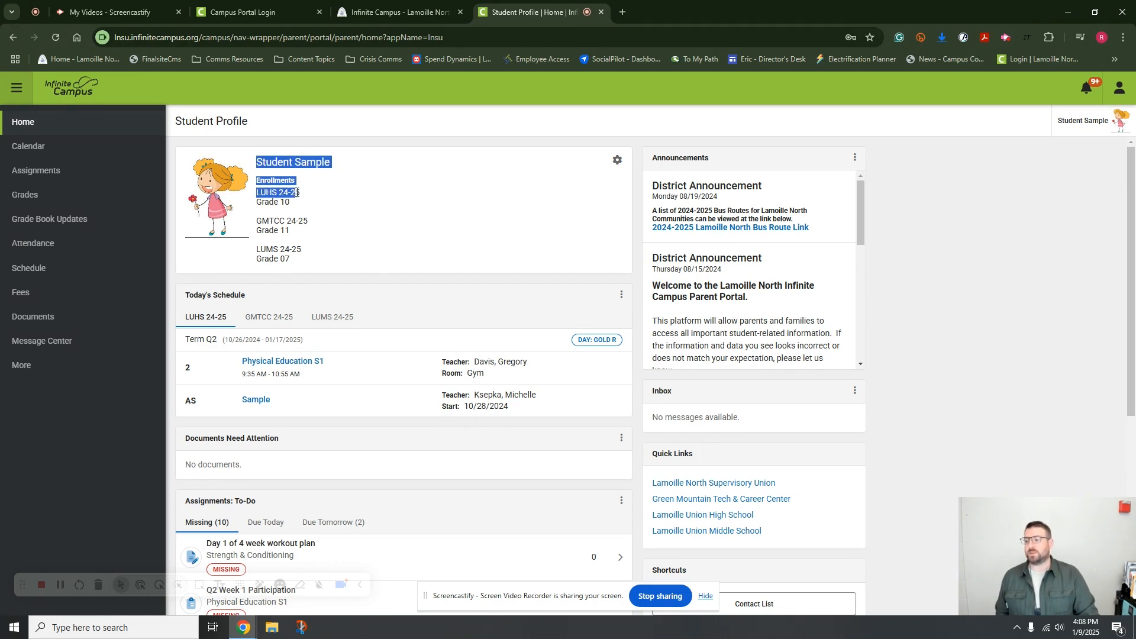
pyautogui.click(328, 198)
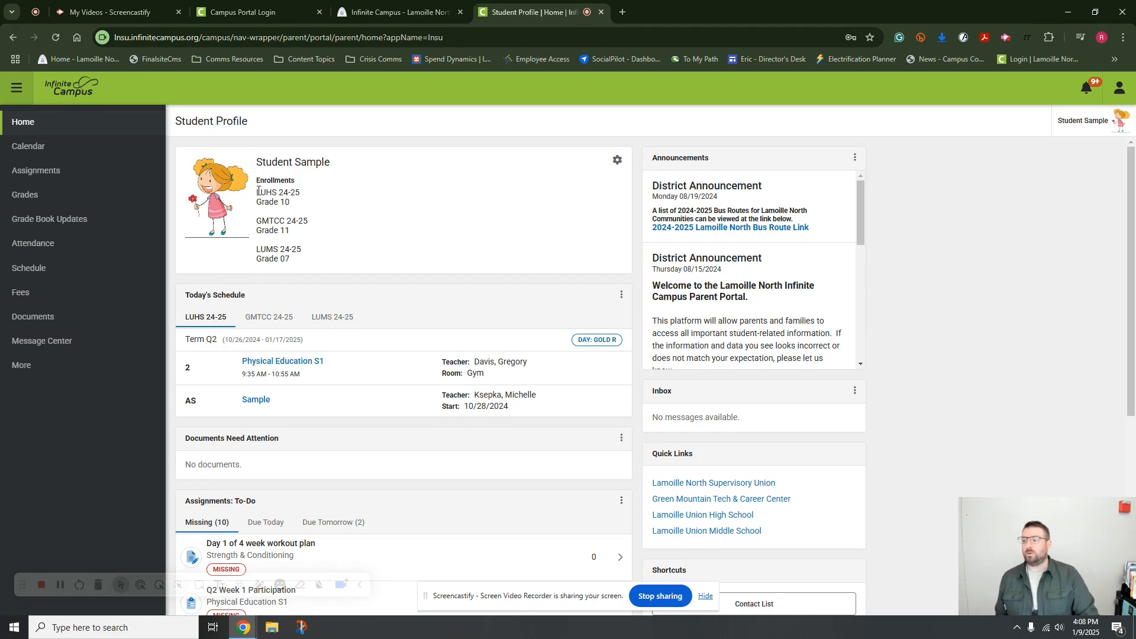
pyautogui.moveTo(258, 192); pyautogui.dragTo(298, 193)
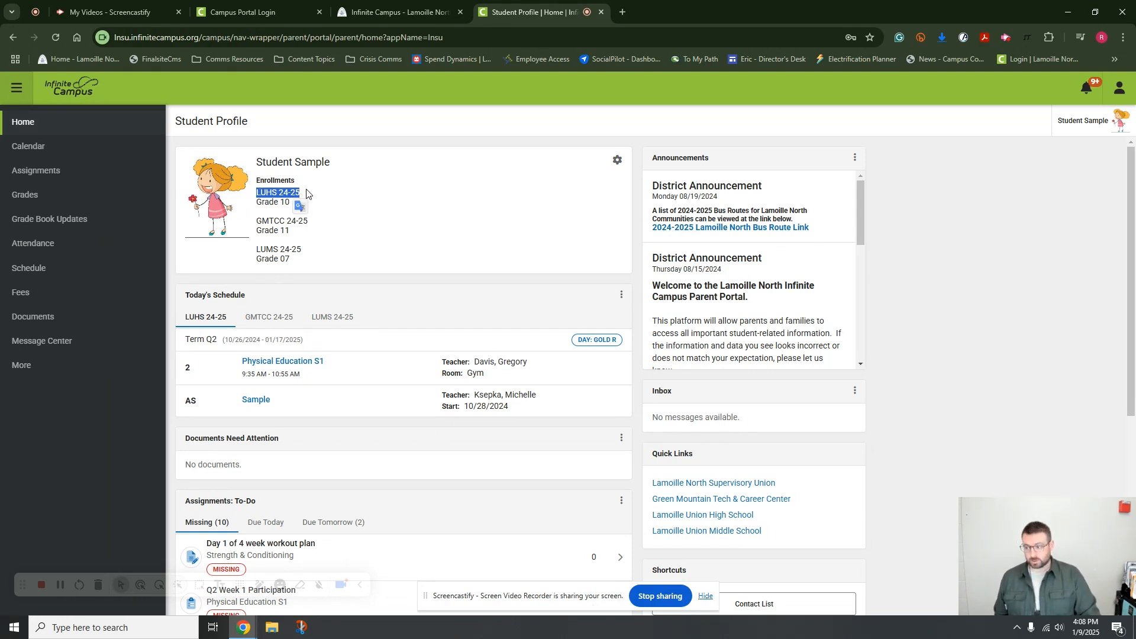
pyautogui.moveTo(263, 221); pyautogui.dragTo(308, 221)
pyautogui.moveTo(256, 249); pyautogui.dragTo(302, 250)
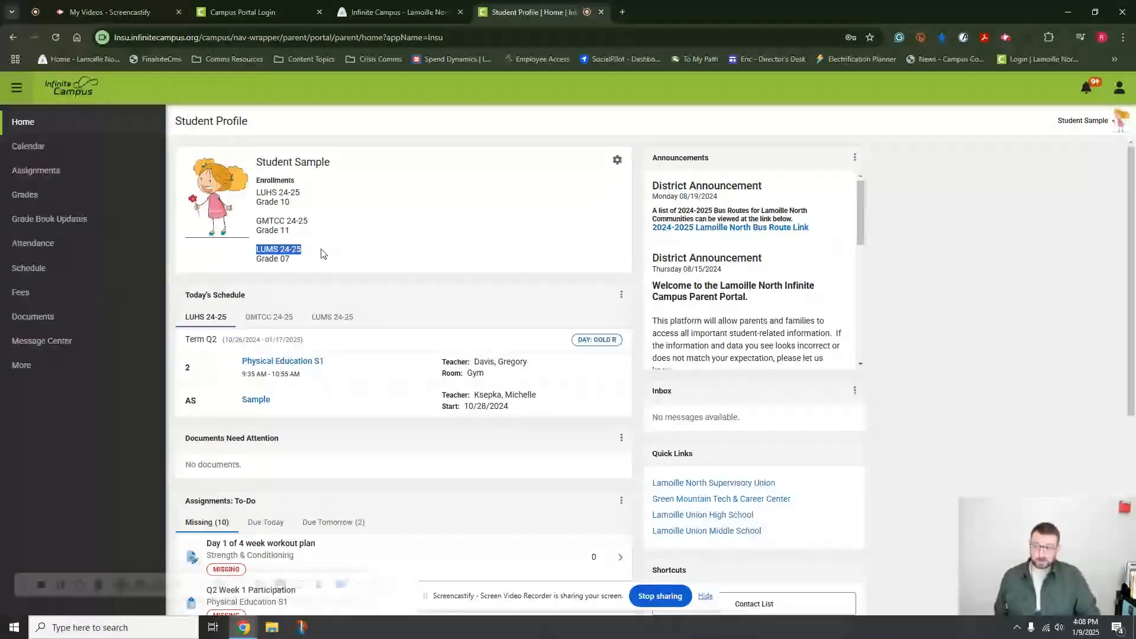
# Review the student's to-do assignments that are due today, due tomorrow and missing
pyautogui.scroll(-2, 528, 248)
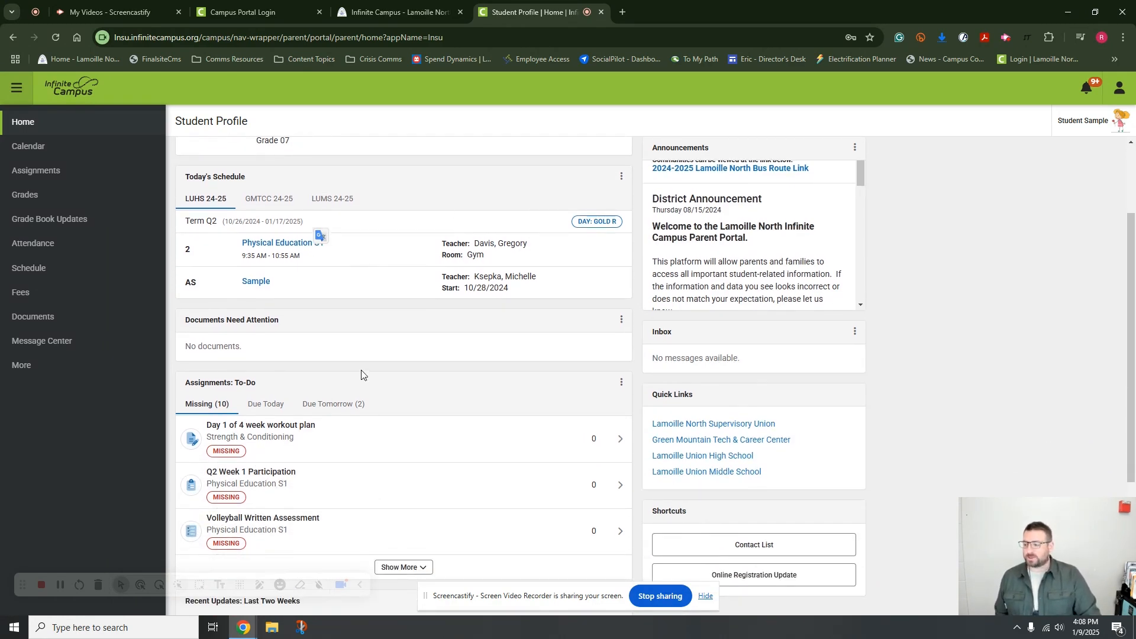
pyautogui.scroll(1, 361, 374)
pyautogui.scroll(-2, 362, 372)
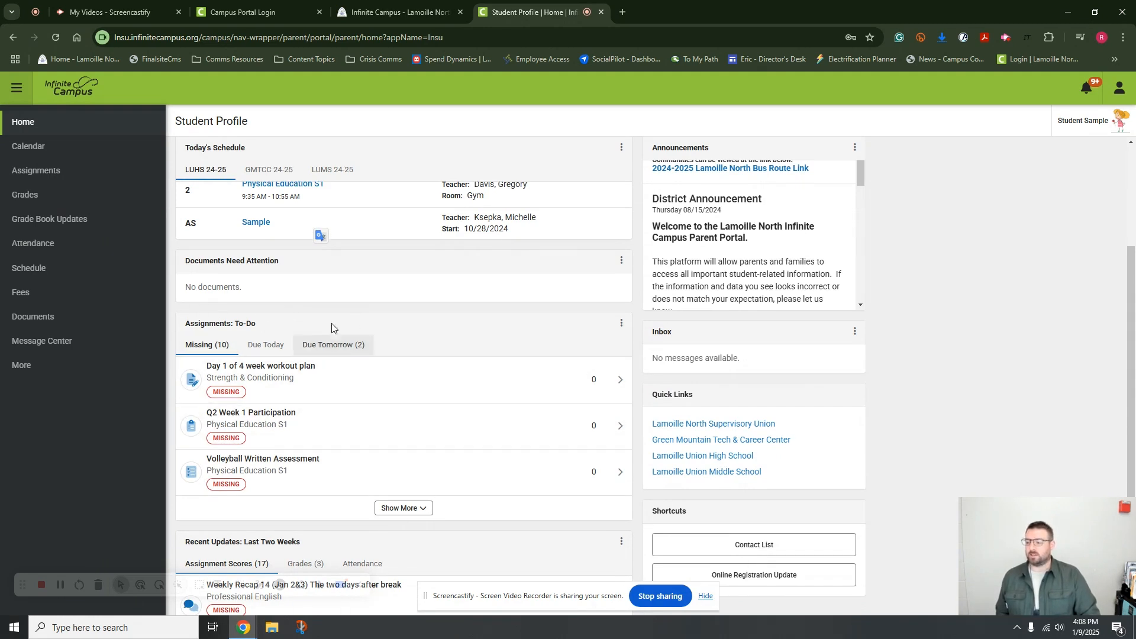
pyautogui.click(266, 346)
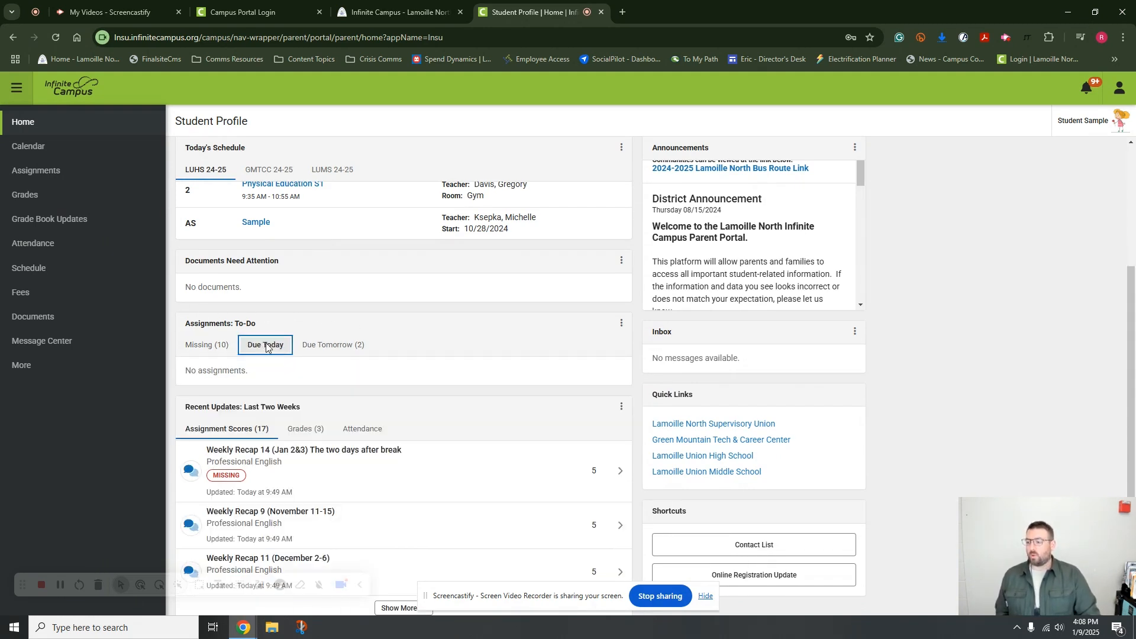
pyautogui.click(336, 345)
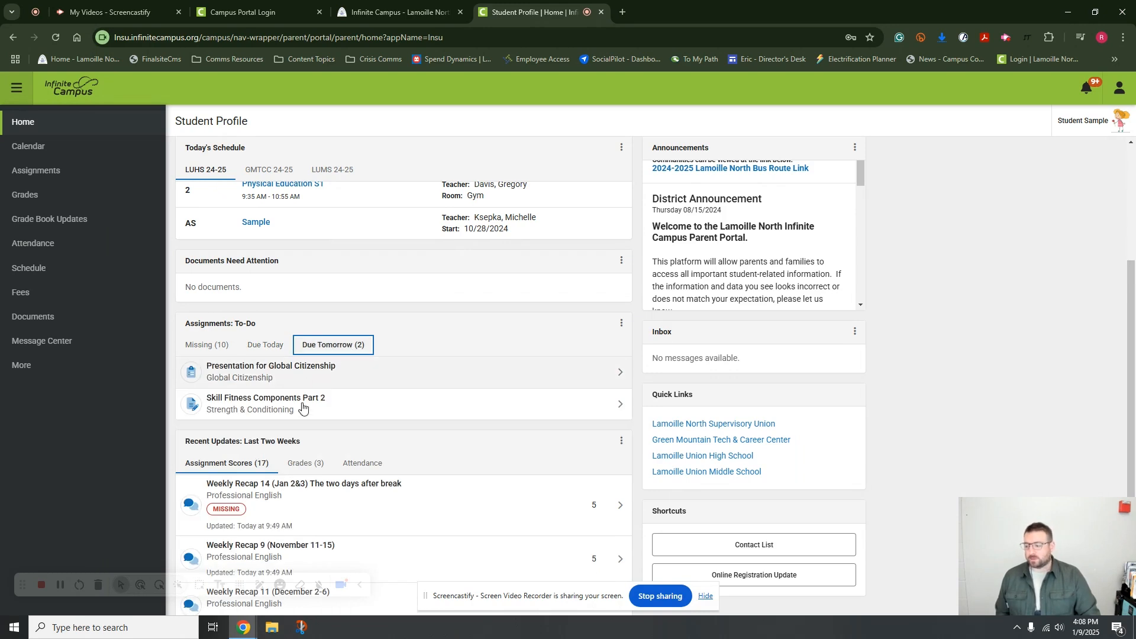
pyautogui.click(207, 345)
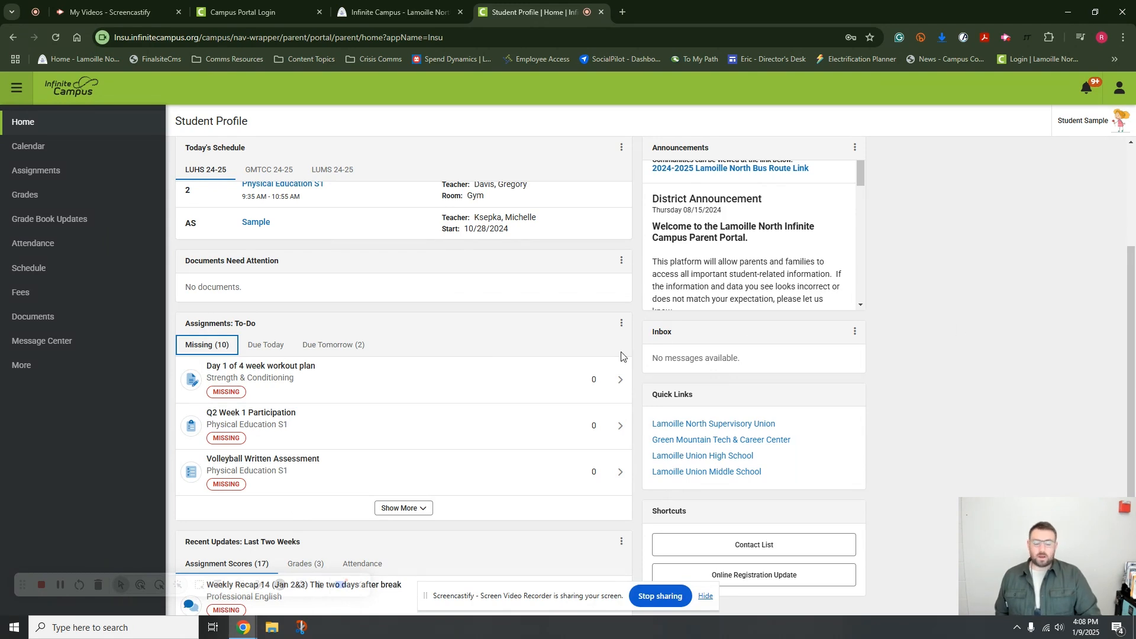
# Read through the district and school announcements on the student's home page down to the last one
pyautogui.scroll(3, 622, 355)
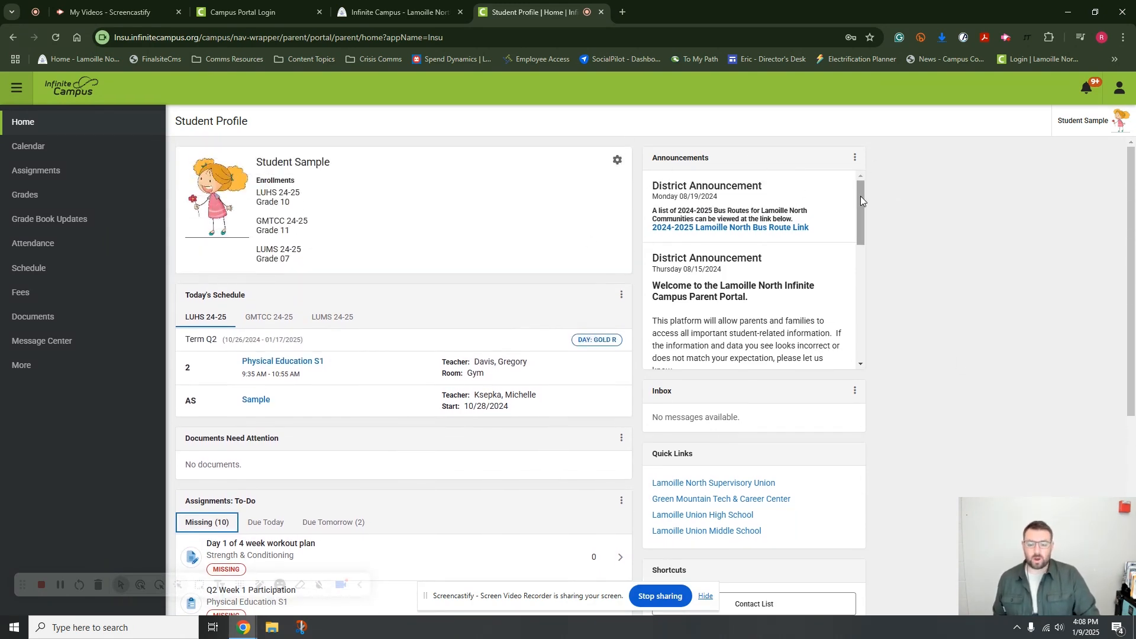
pyautogui.moveTo(860, 197); pyautogui.dragTo(861, 191)
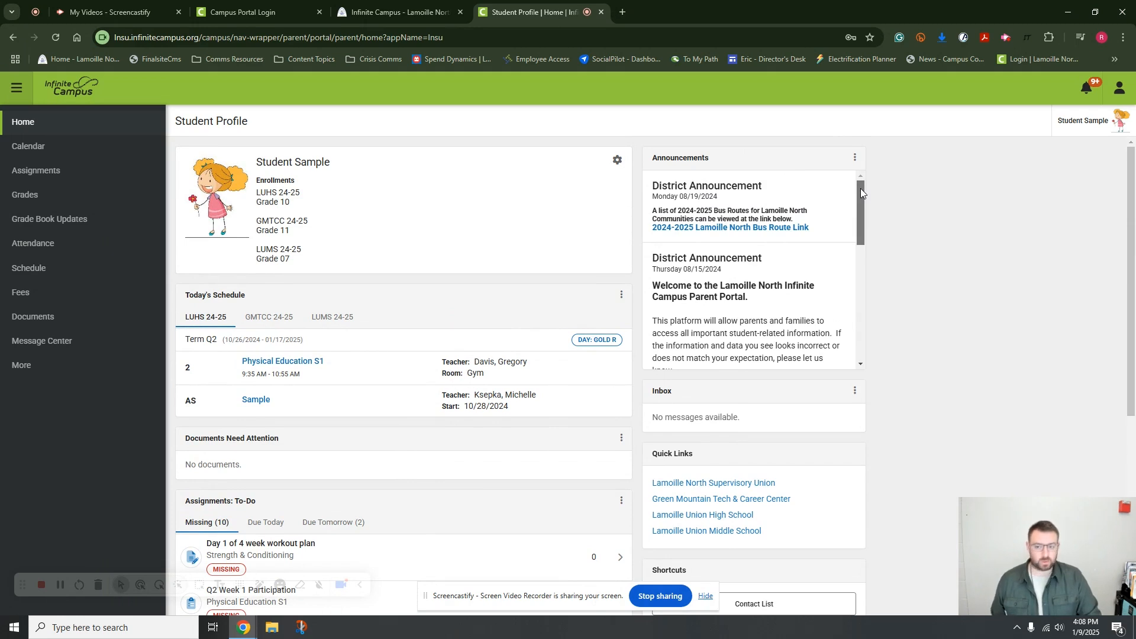
pyautogui.moveTo(861, 191); pyautogui.dragTo(863, 194)
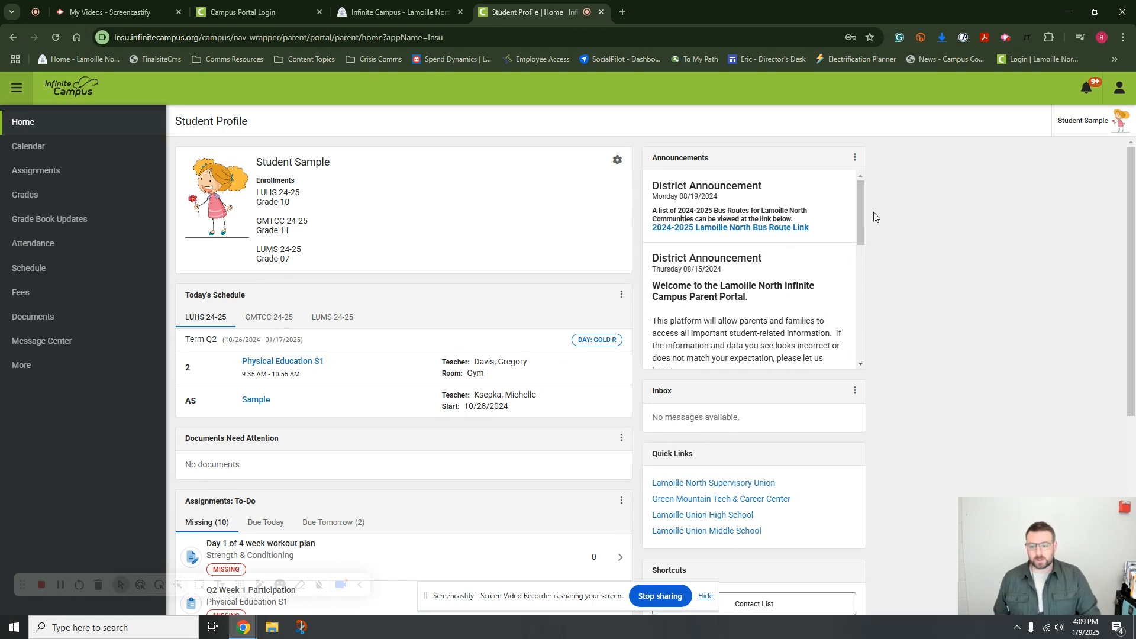
pyautogui.scroll(-2, 863, 236)
pyautogui.scroll(-2, 866, 237)
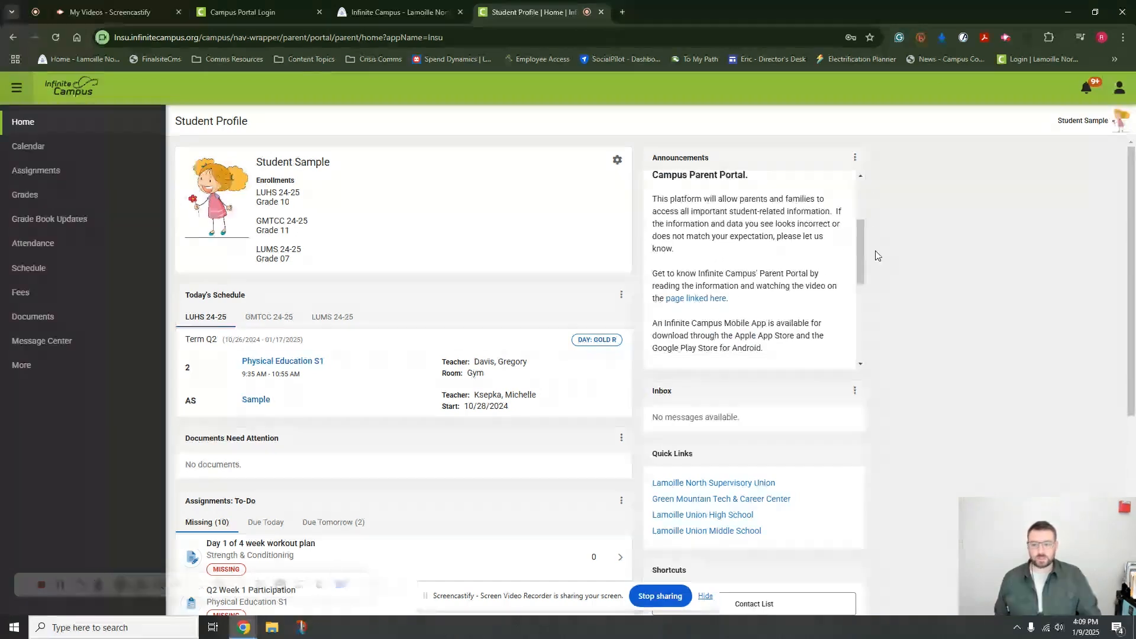
pyautogui.moveTo(860, 239); pyautogui.dragTo(860, 311)
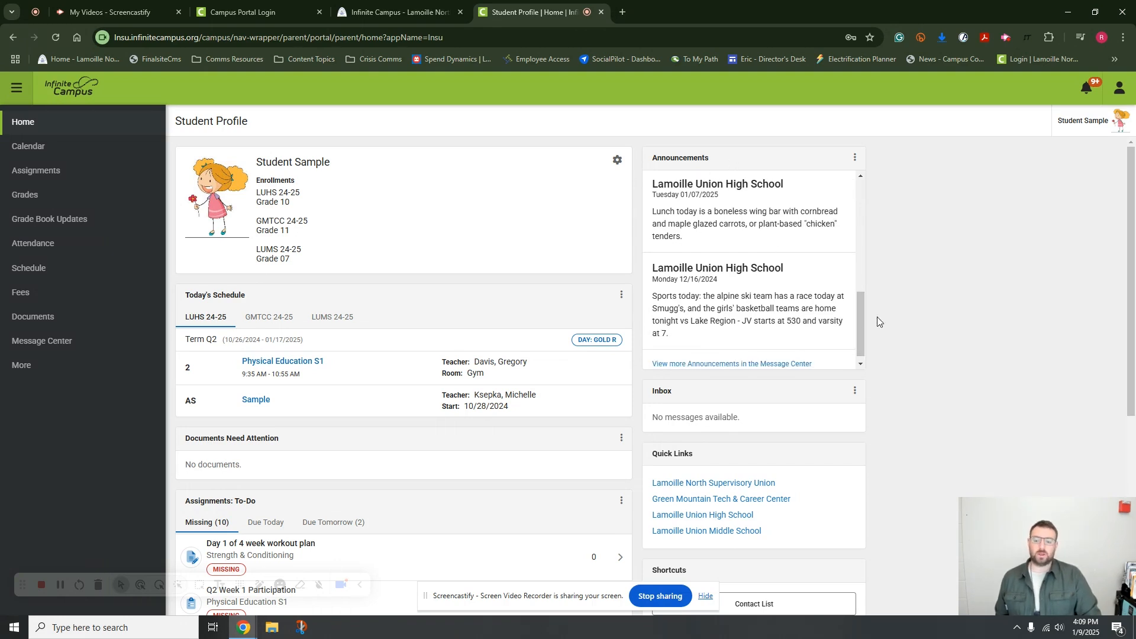
pyautogui.scroll(-1, 865, 335)
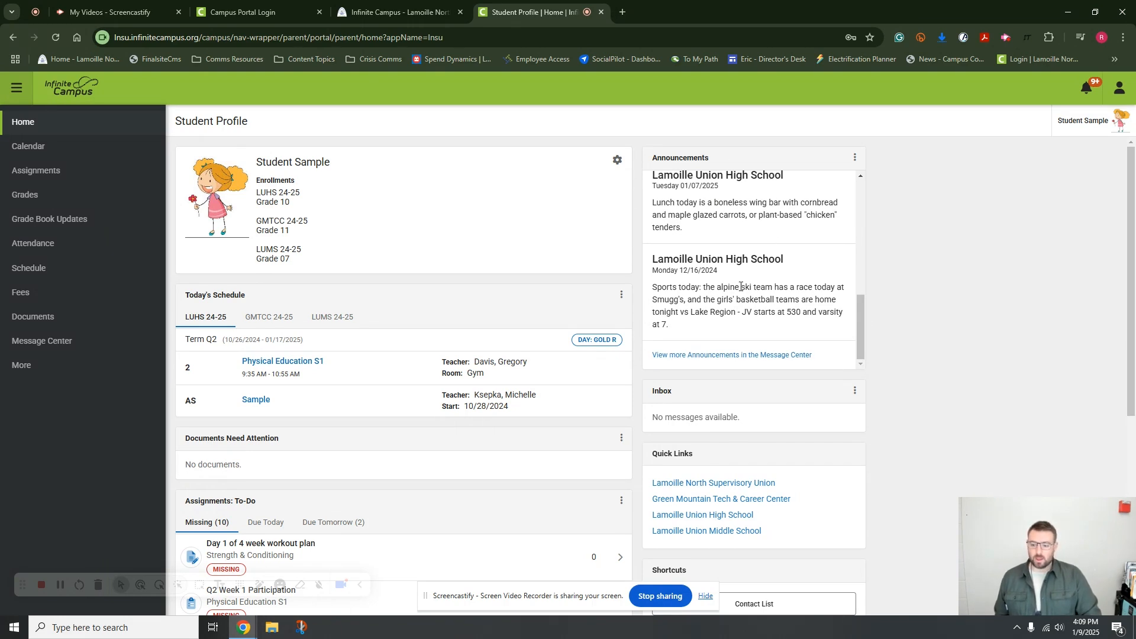
# Check the grade and attendance updates from the last two weeks, ending on the grades
pyautogui.scroll(-2, 794, 424)
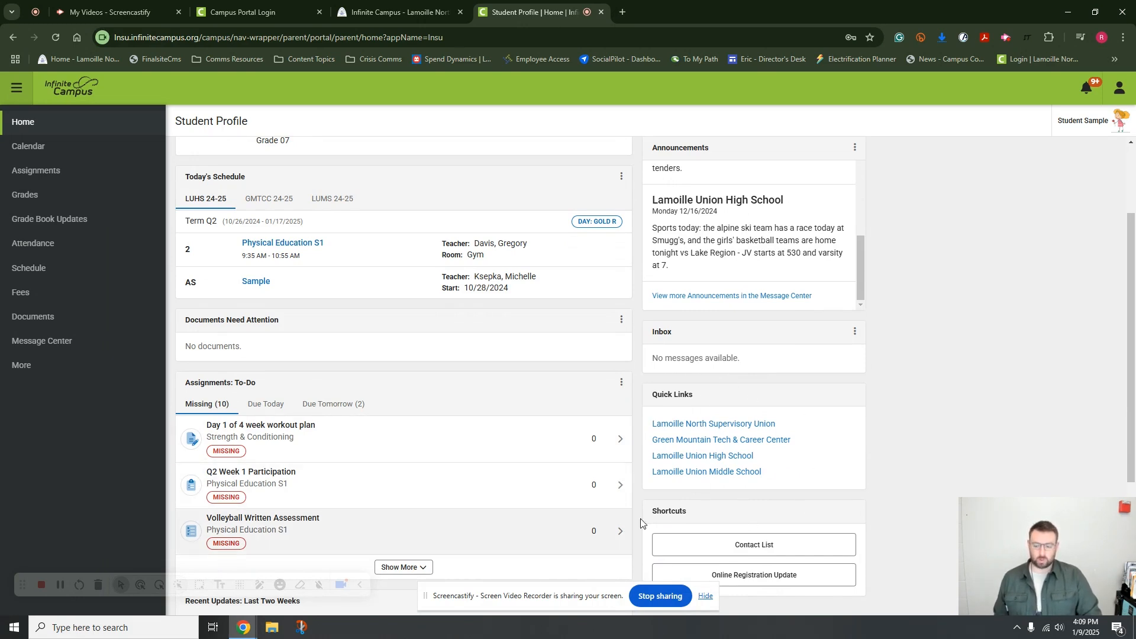
pyautogui.scroll(-4, 436, 318)
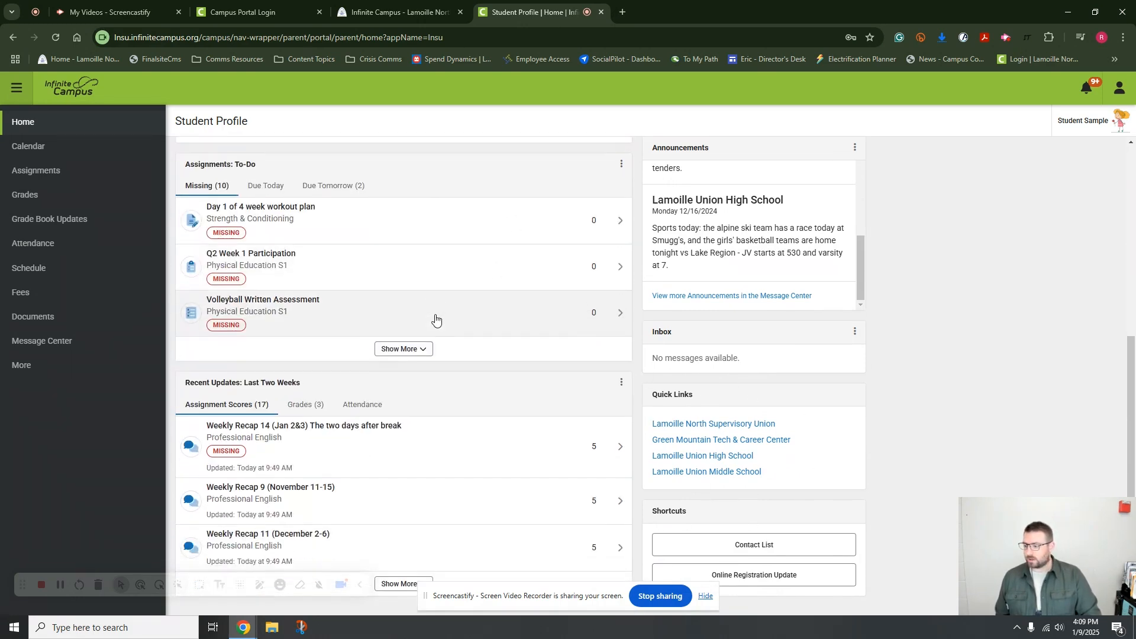
pyautogui.click(305, 405)
pyautogui.click(373, 412)
pyautogui.click(303, 405)
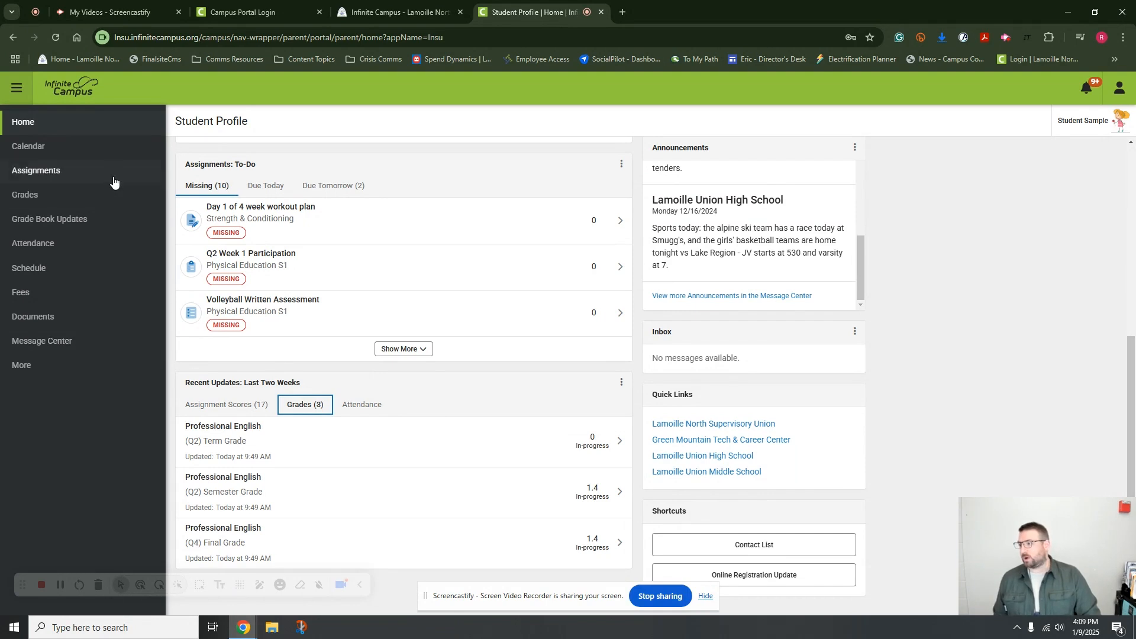
# Open the student's calendar and view the schedule for January 2, then return to January 9, 2025
pyautogui.click(41, 149)
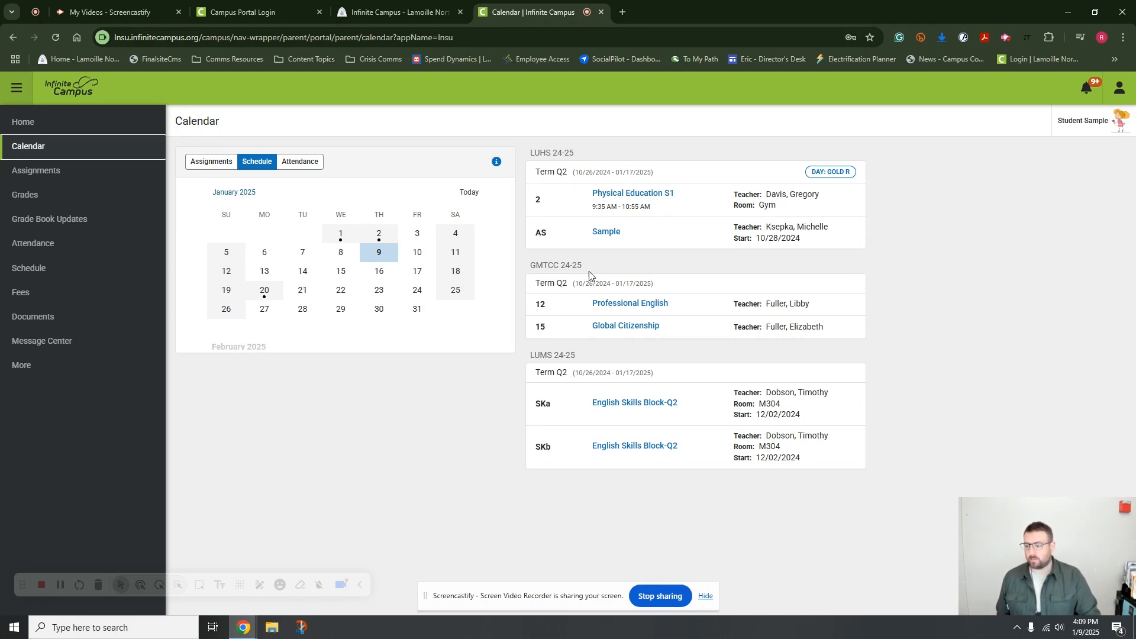
pyautogui.click(379, 253)
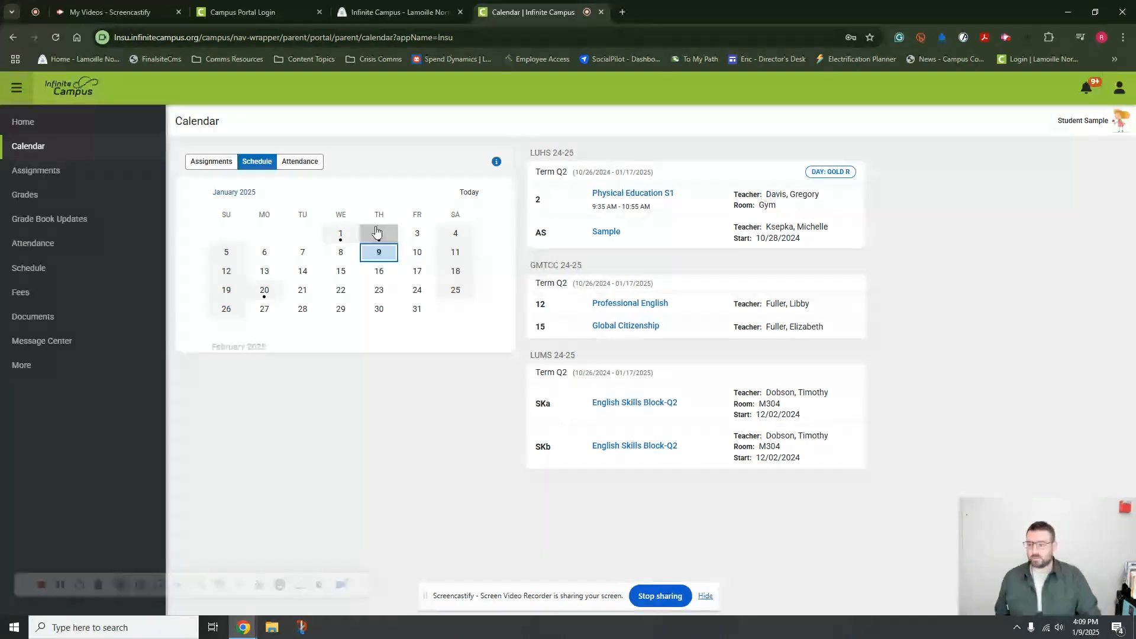
pyautogui.click(375, 238)
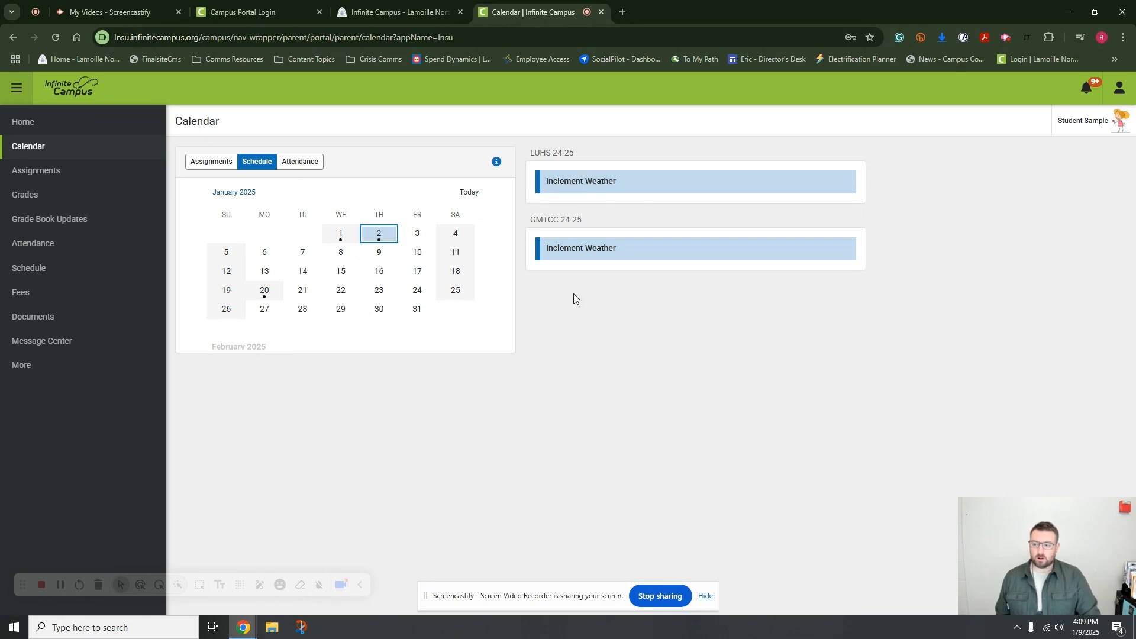
pyautogui.click(382, 253)
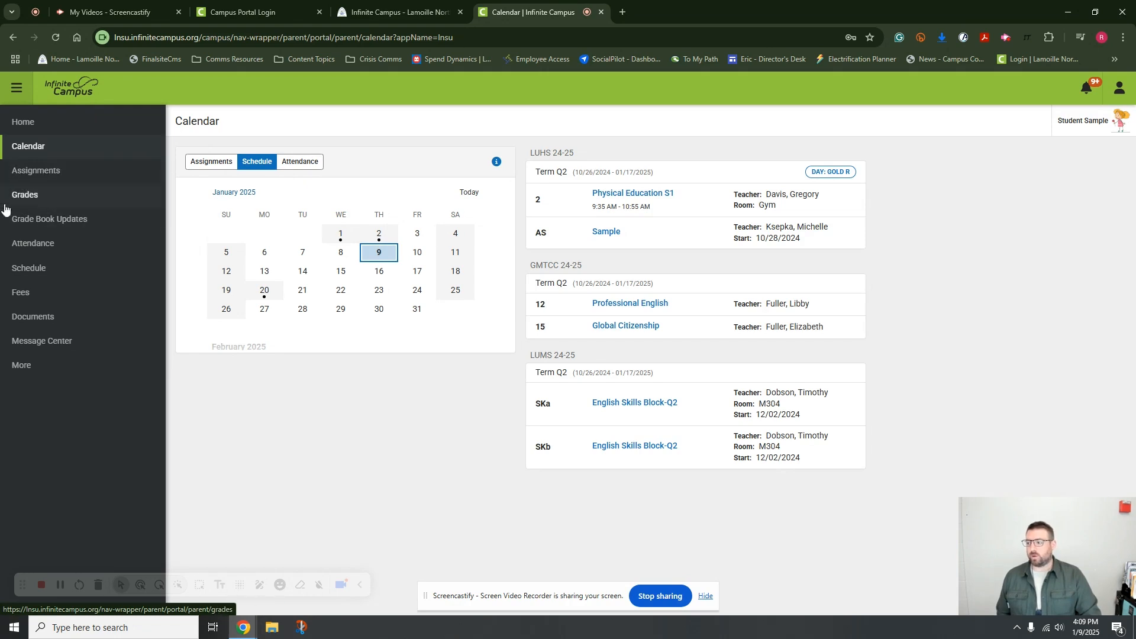
# Open the student's grades and look through the Q2 Physical Education S1 standards for the LUHS 24-25 enrollment
pyautogui.click(24, 200)
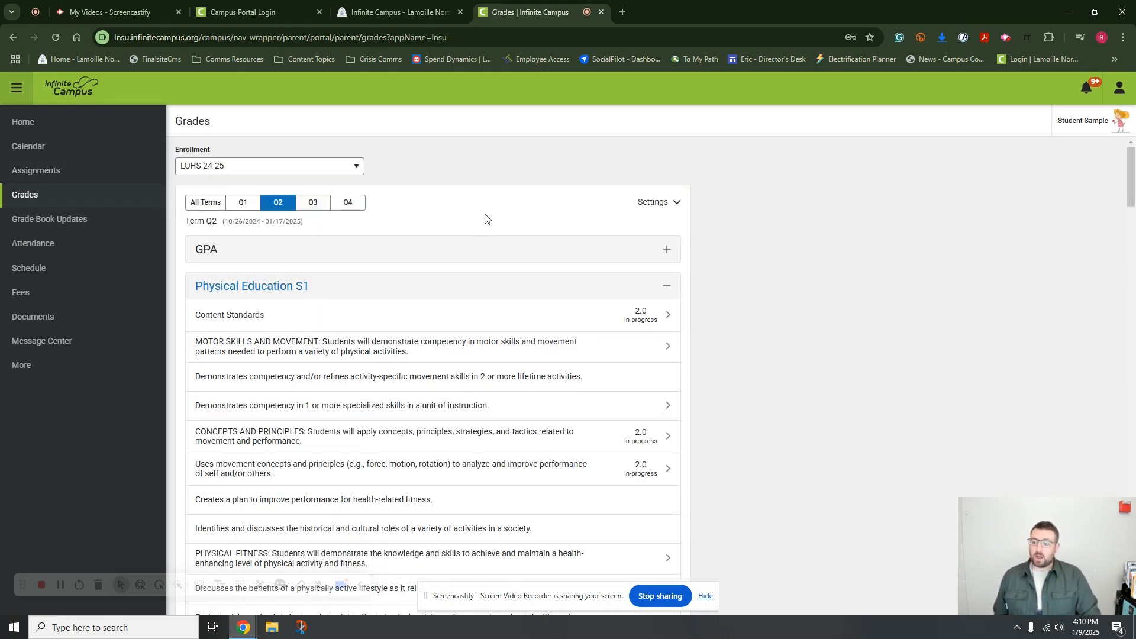
pyautogui.scroll(-5, 485, 219)
pyautogui.scroll(2, 478, 245)
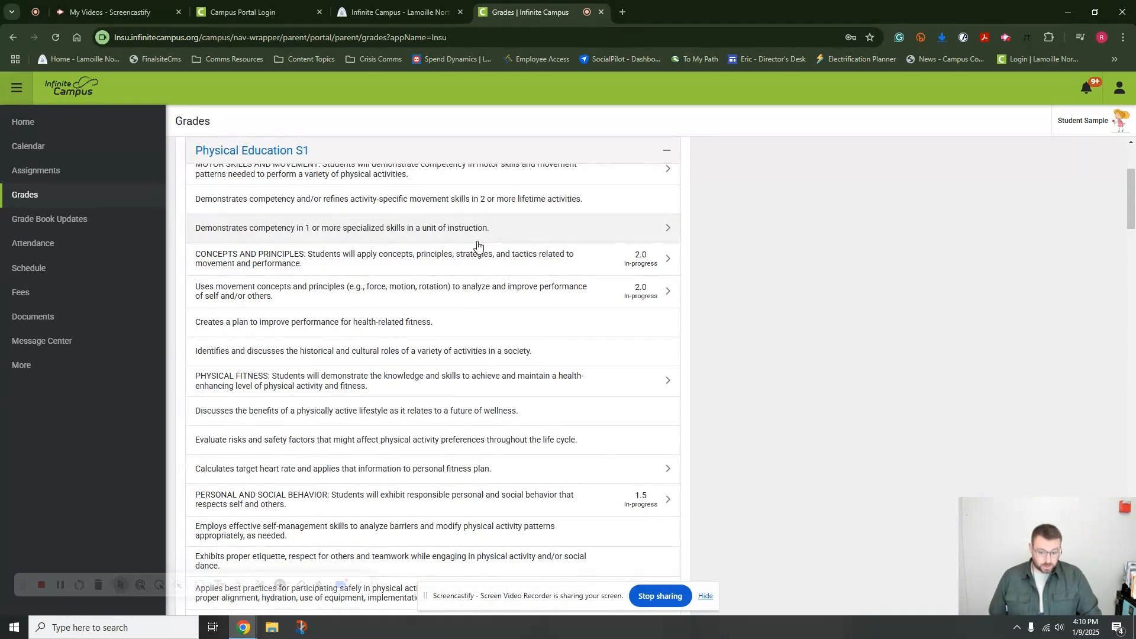
# Switch the grades view to the GMTCC 24-25 enrollment to review its courses
pyautogui.scroll(1, 479, 245)
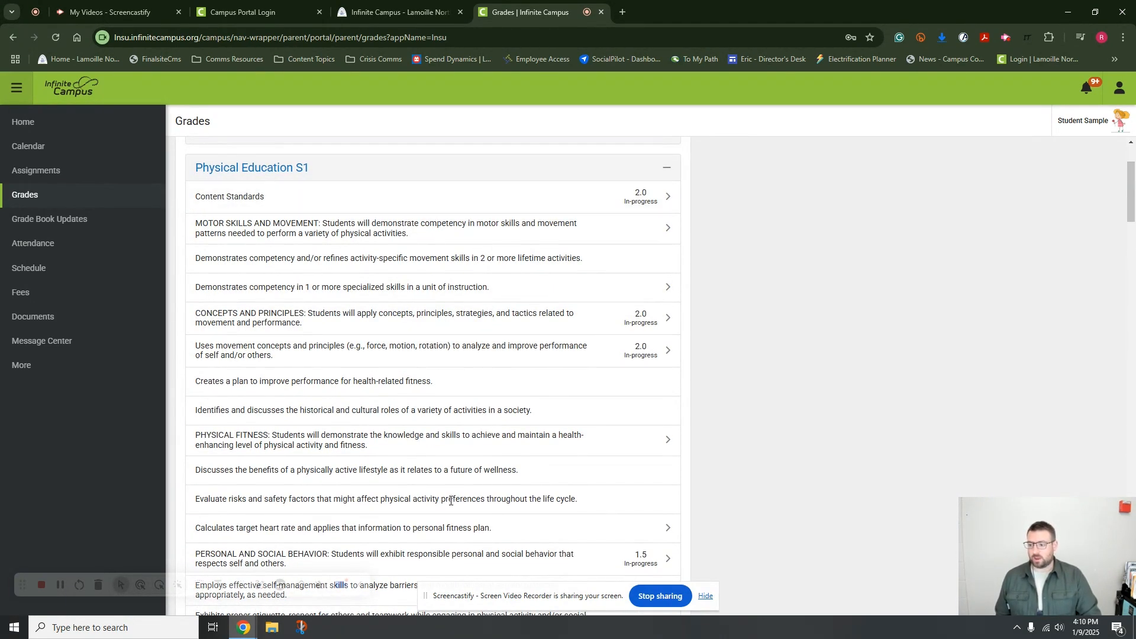
pyautogui.scroll(2, 464, 322)
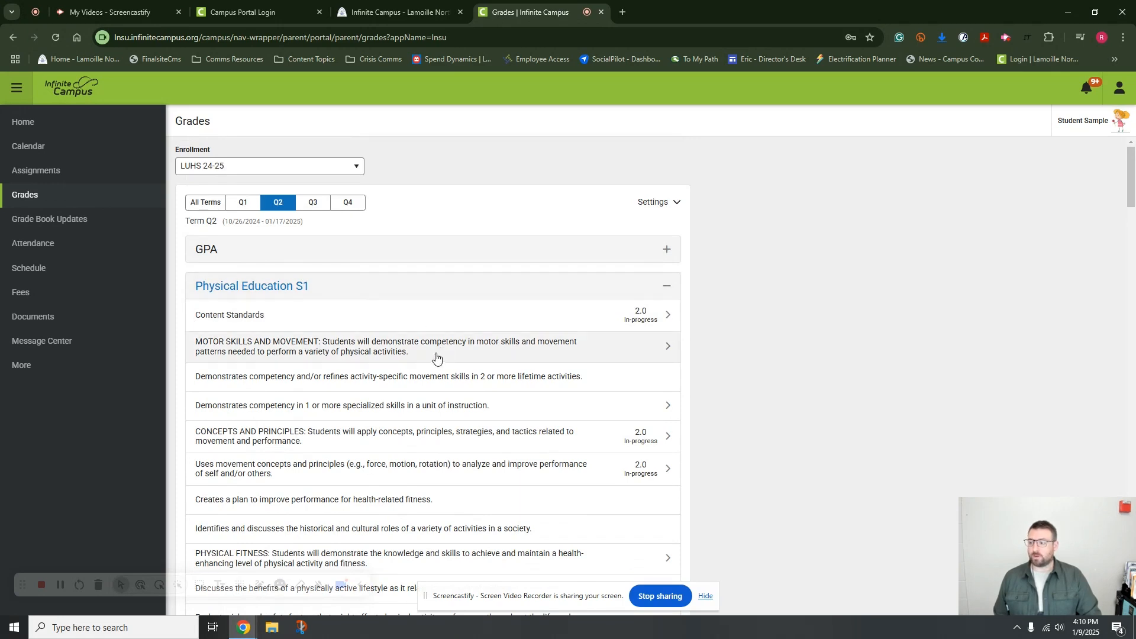
pyautogui.click(284, 173)
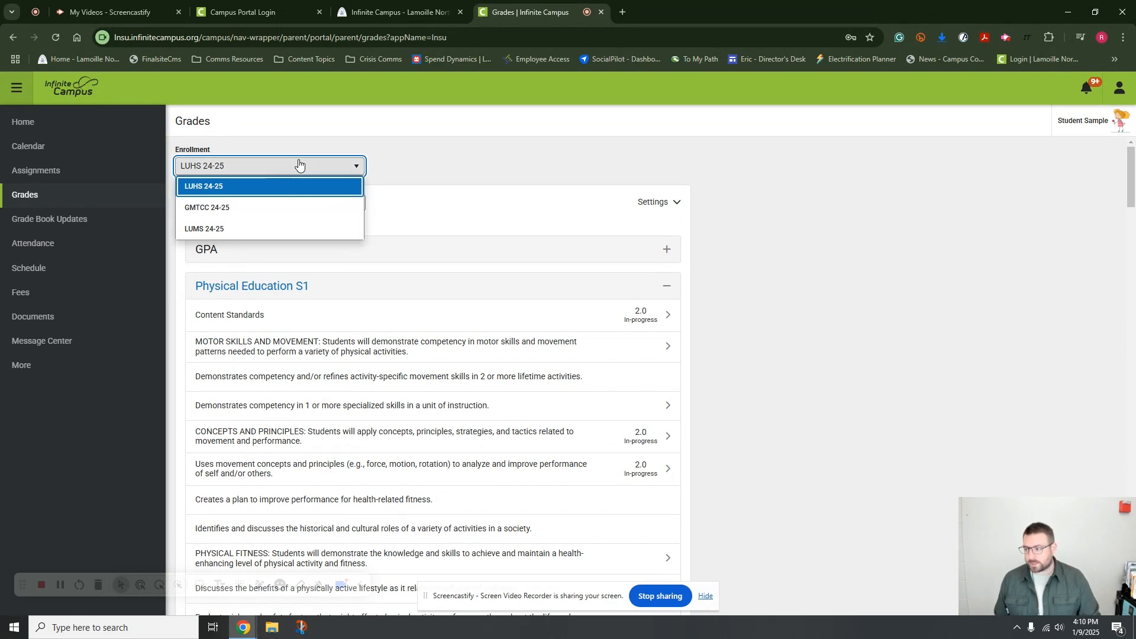
pyautogui.click(262, 214)
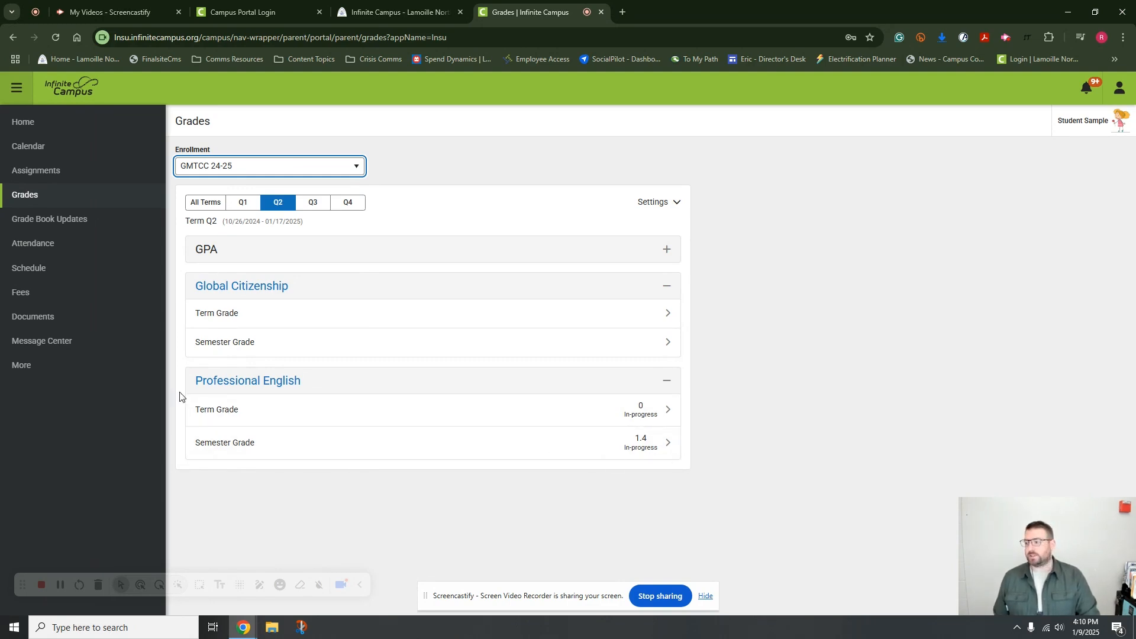
# Open the student's attendance for LUHS 24-25 and look through terms Q1 to Q4, ending on Q1
pyautogui.click(49, 243)
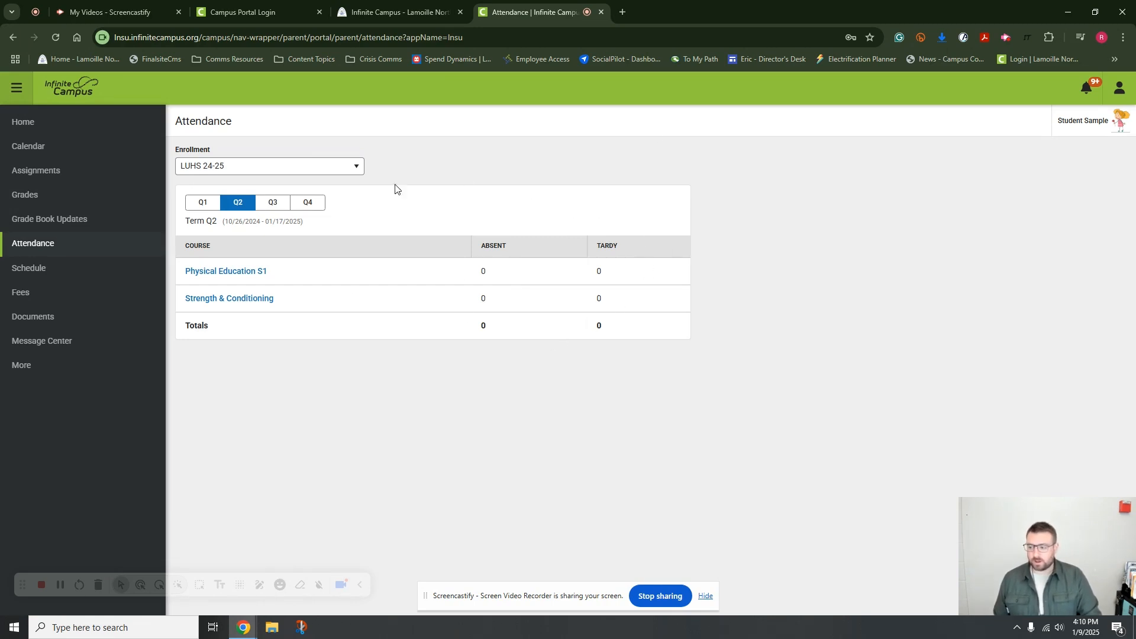
pyautogui.click(203, 203)
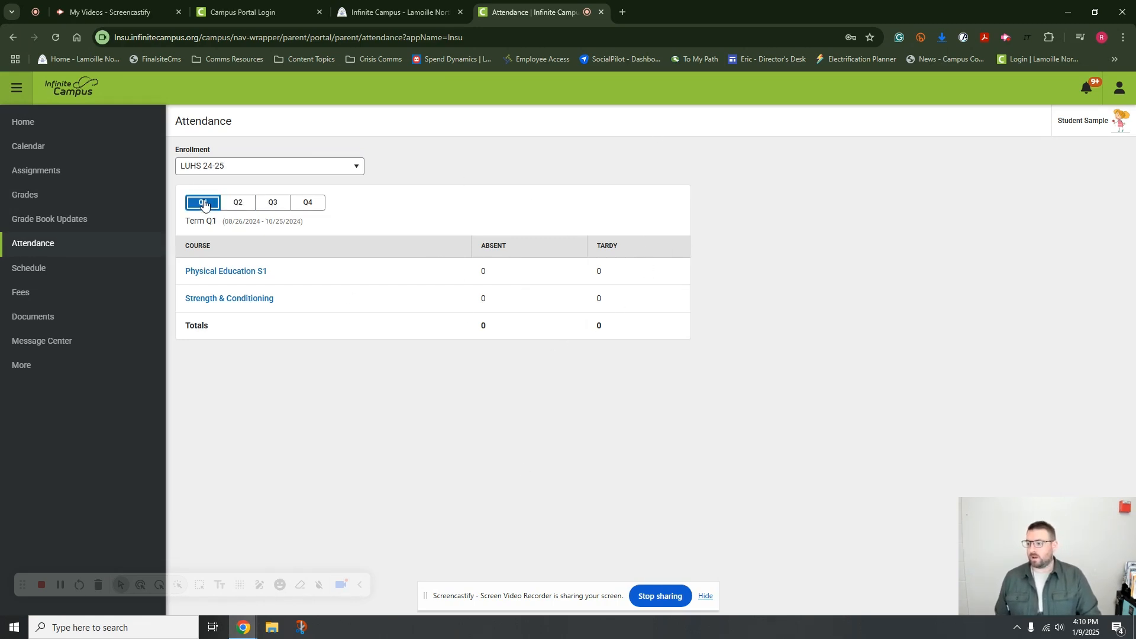
pyautogui.click(238, 204)
pyautogui.click(263, 206)
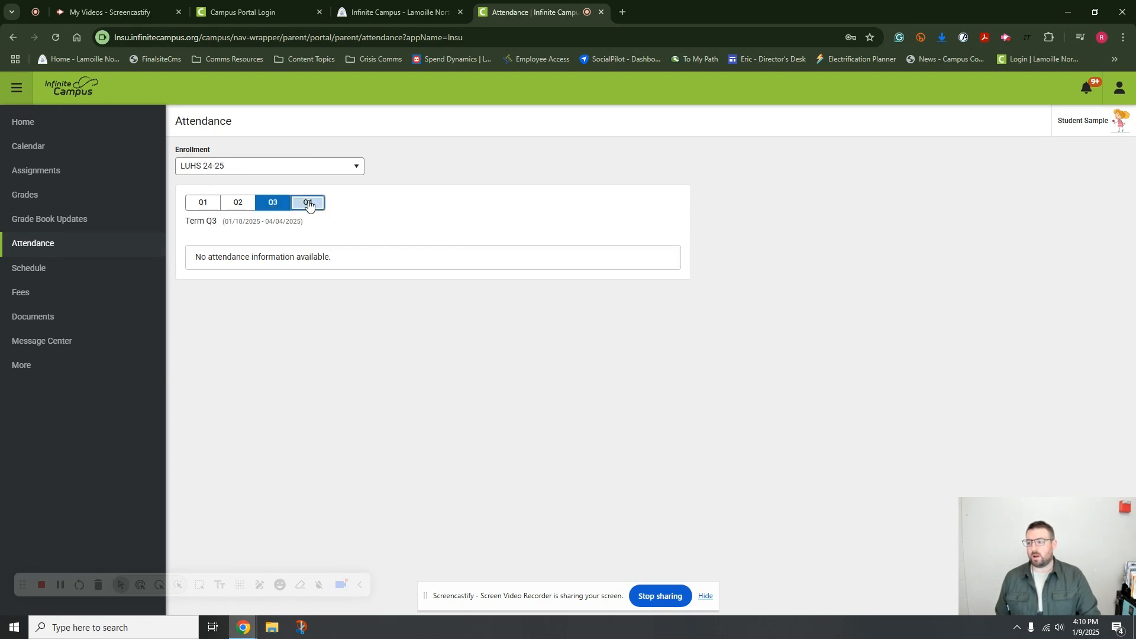
pyautogui.click(308, 203)
pyautogui.click(205, 201)
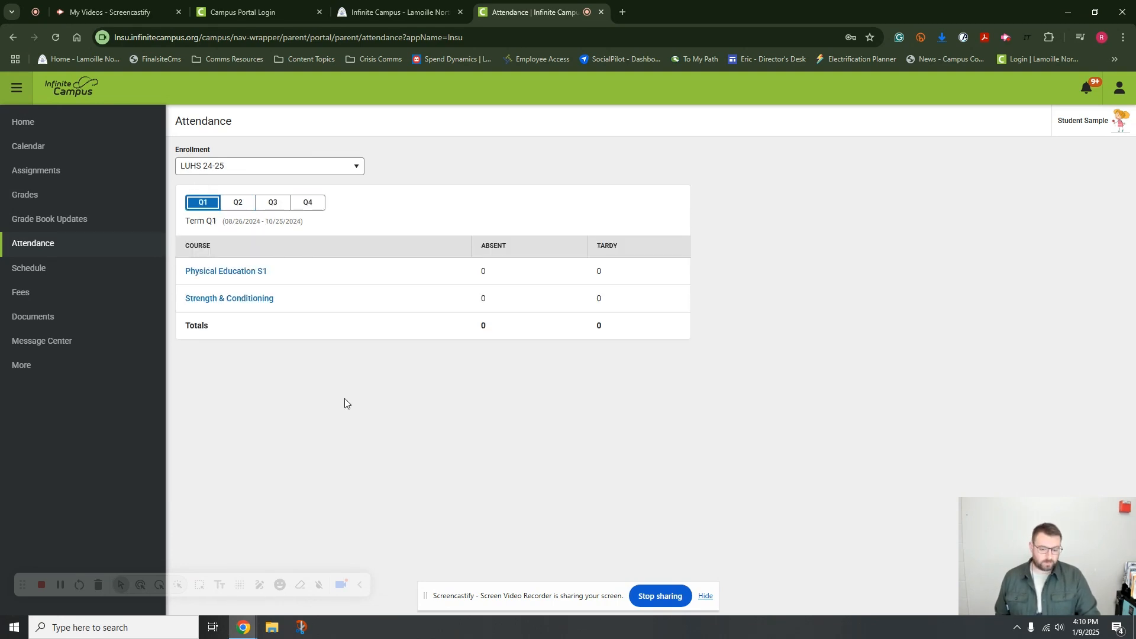
# Look through the student's Q2 class schedule for each day type, and return to the home page
pyautogui.click(65, 266)
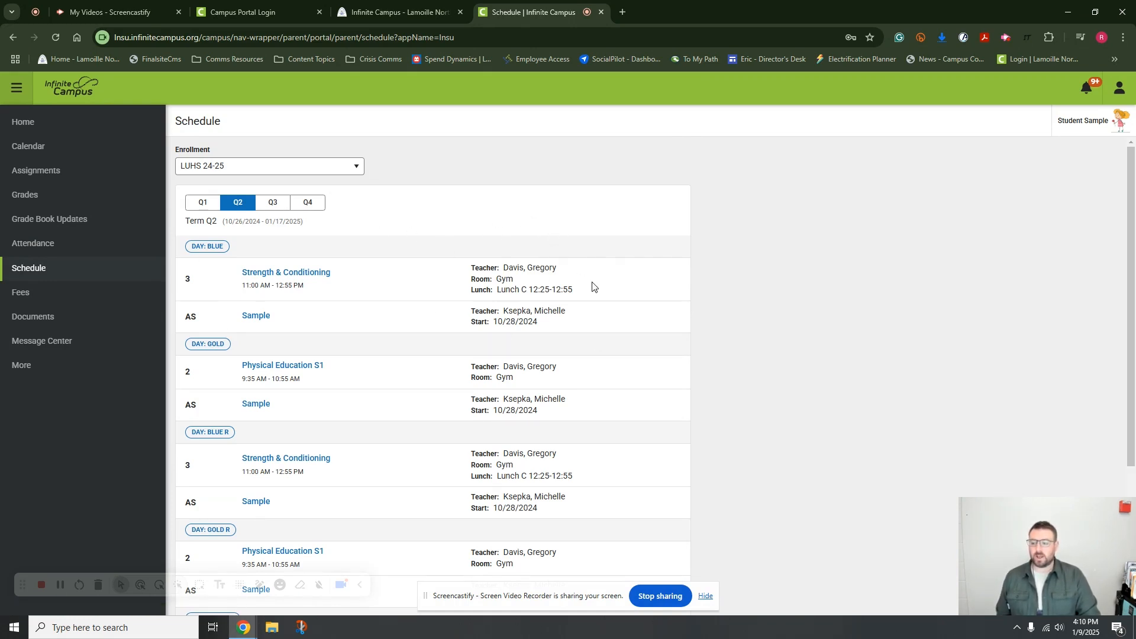
pyautogui.scroll(-1, 414, 290)
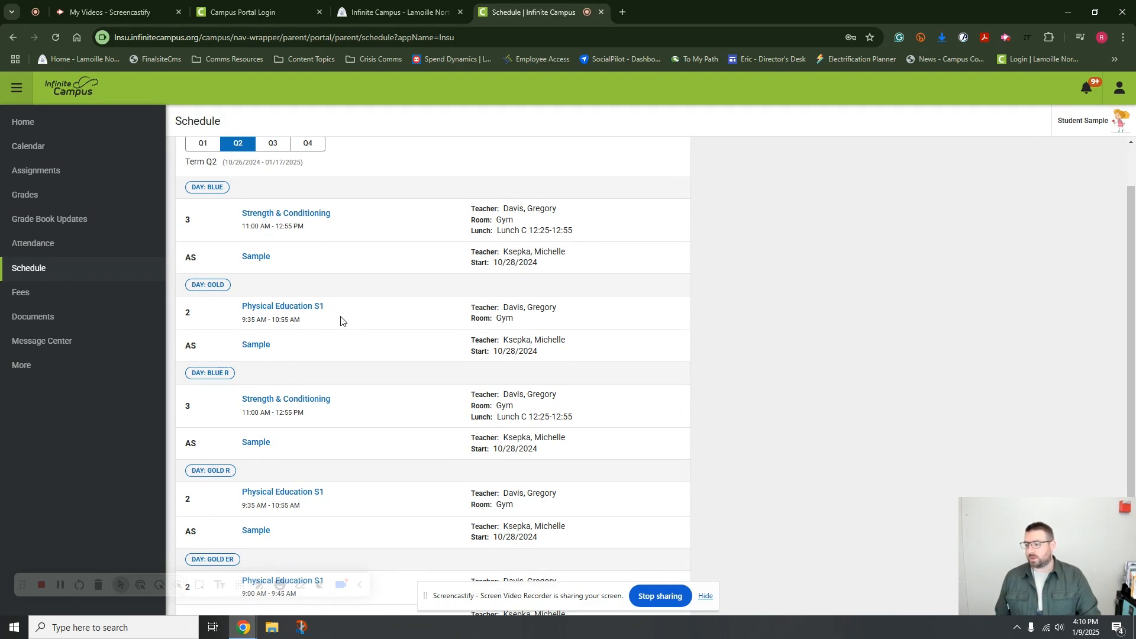
pyautogui.scroll(-2, 414, 316)
pyautogui.scroll(-1, 420, 350)
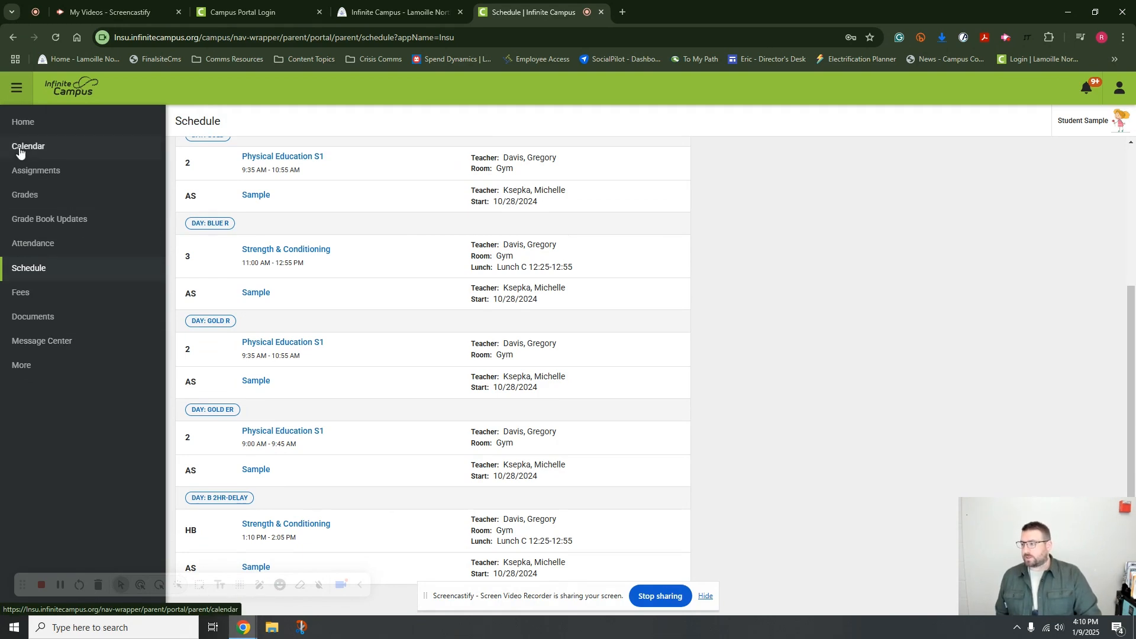
pyautogui.click(21, 122)
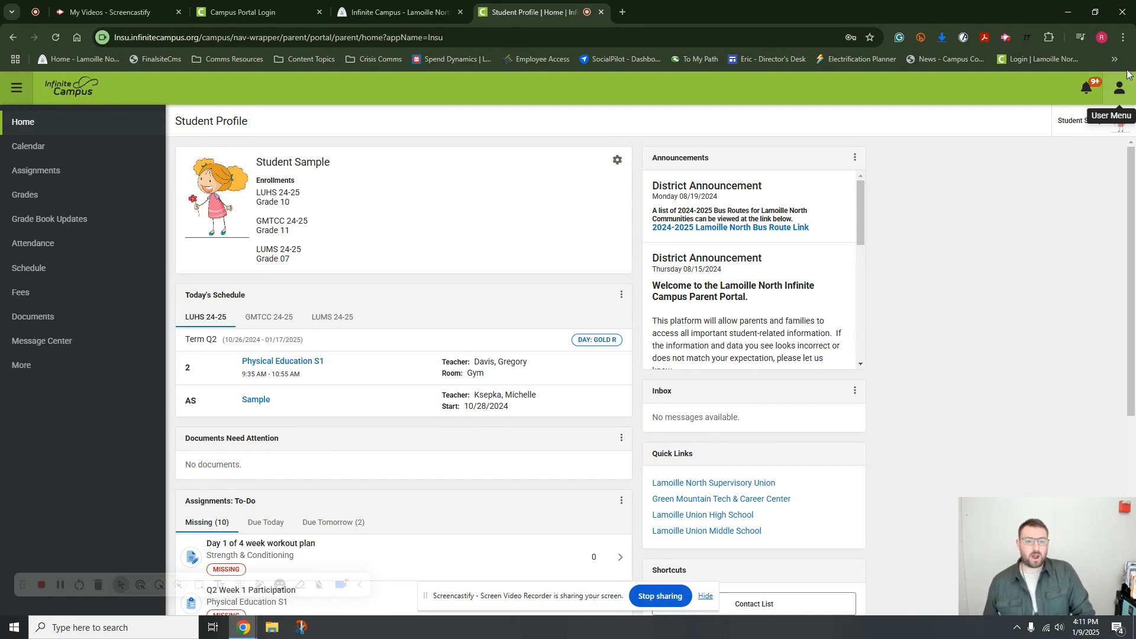
# Change the portal's display language to Español and save it
pyautogui.click(1120, 90)
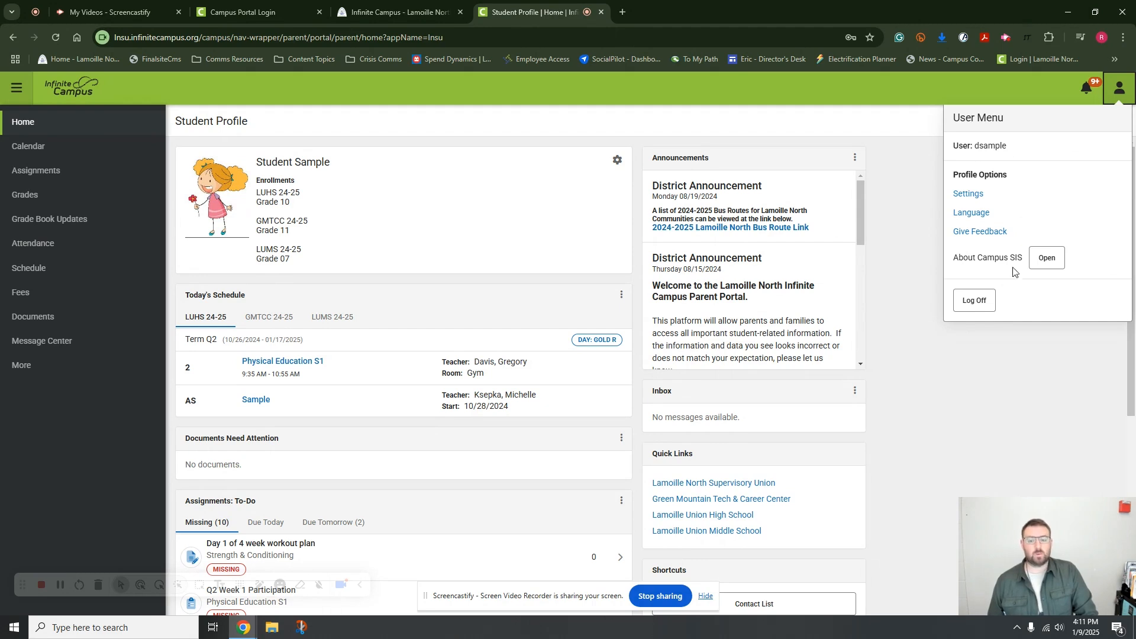
pyautogui.click(973, 213)
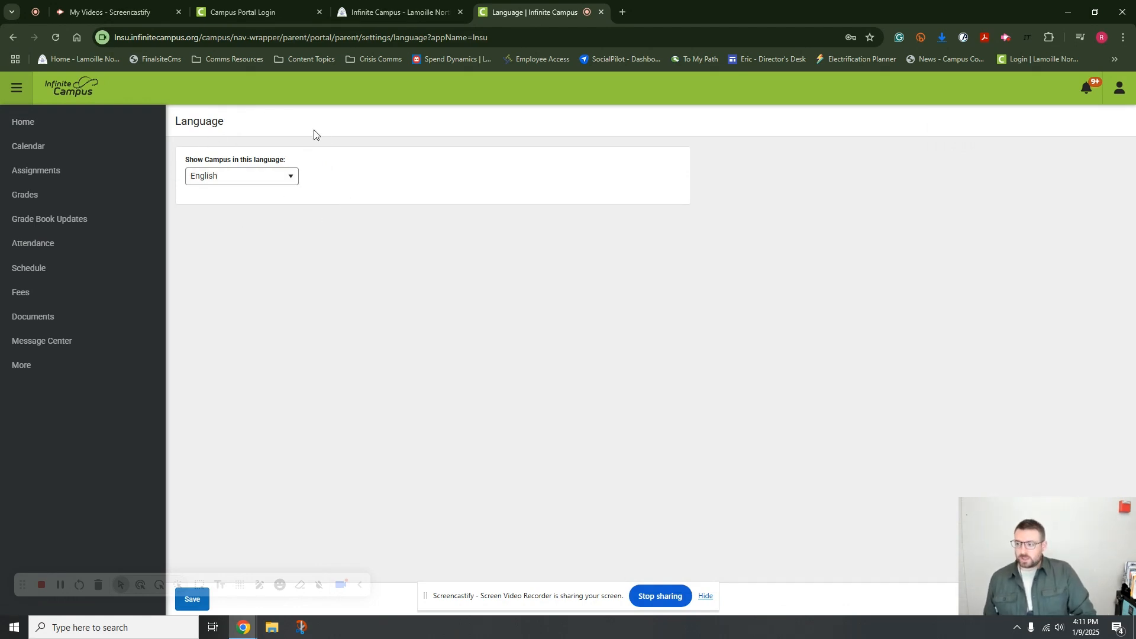
pyautogui.click(241, 183)
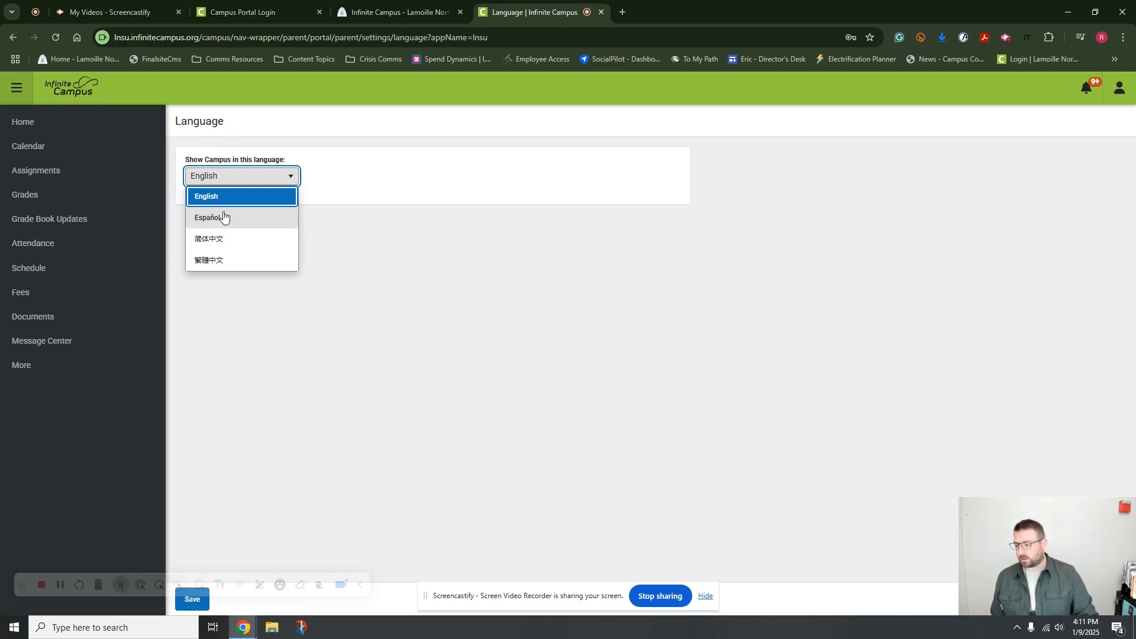
pyautogui.click(223, 216)
pyautogui.moveTo(18, 586); pyautogui.dragTo(38, 449)
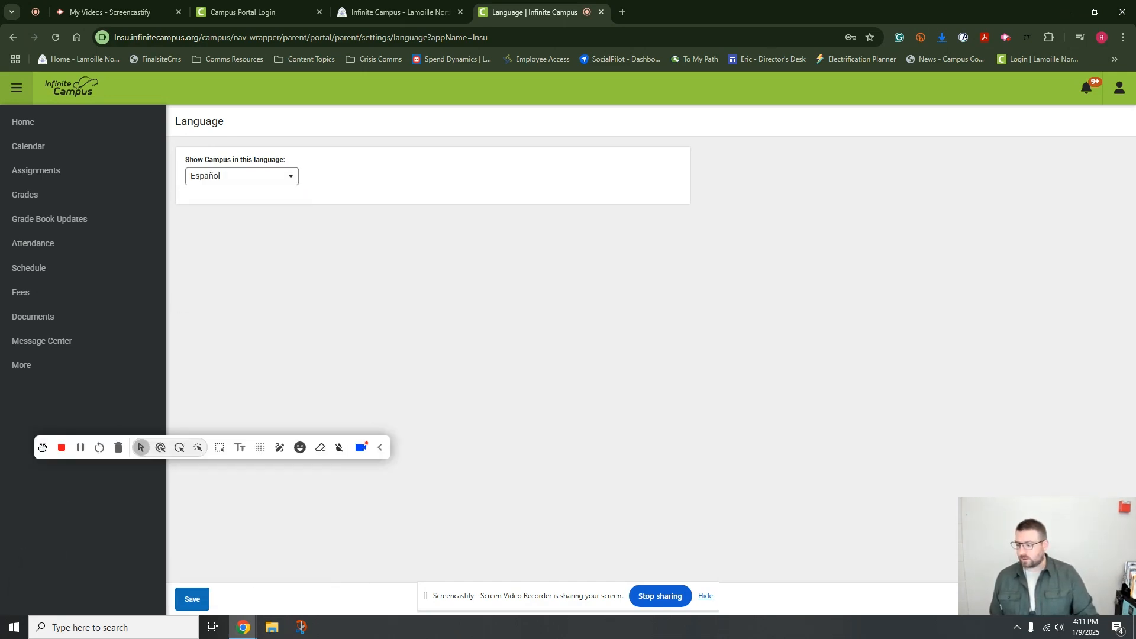
pyautogui.click(192, 600)
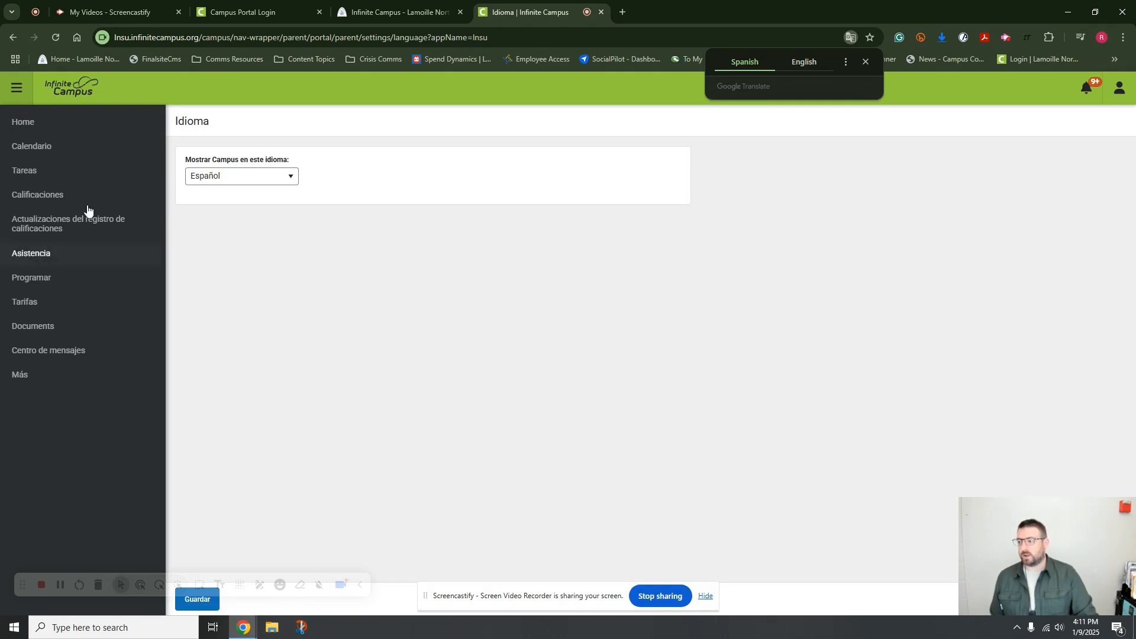
# Set the portal's display language back to English and save it
pyautogui.click(226, 177)
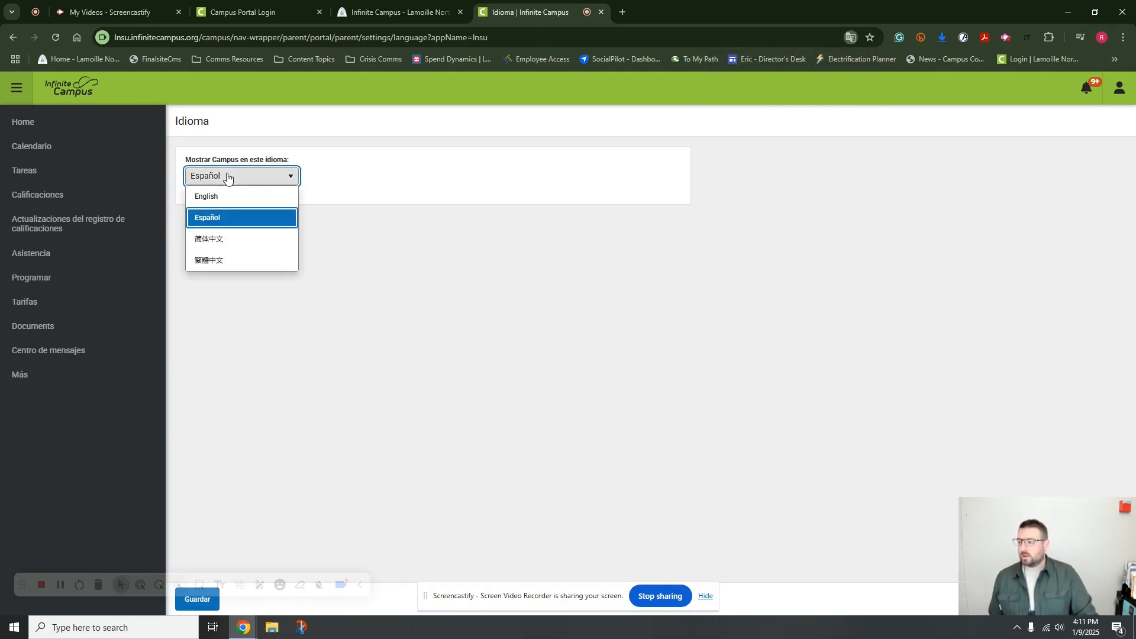
pyautogui.click(222, 195)
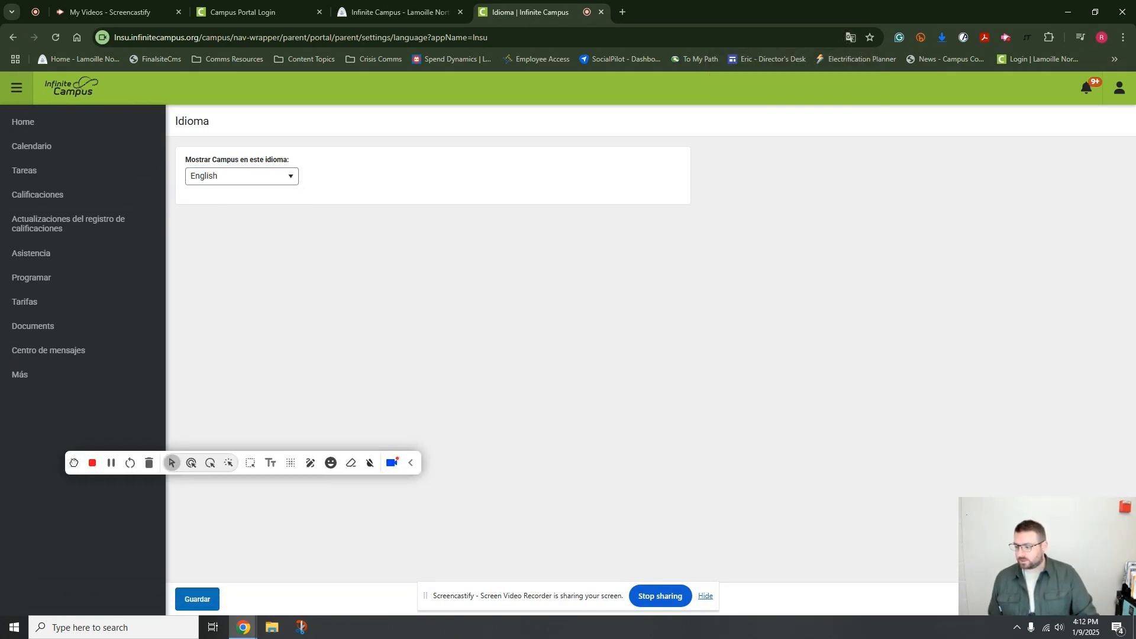
pyautogui.click(197, 606)
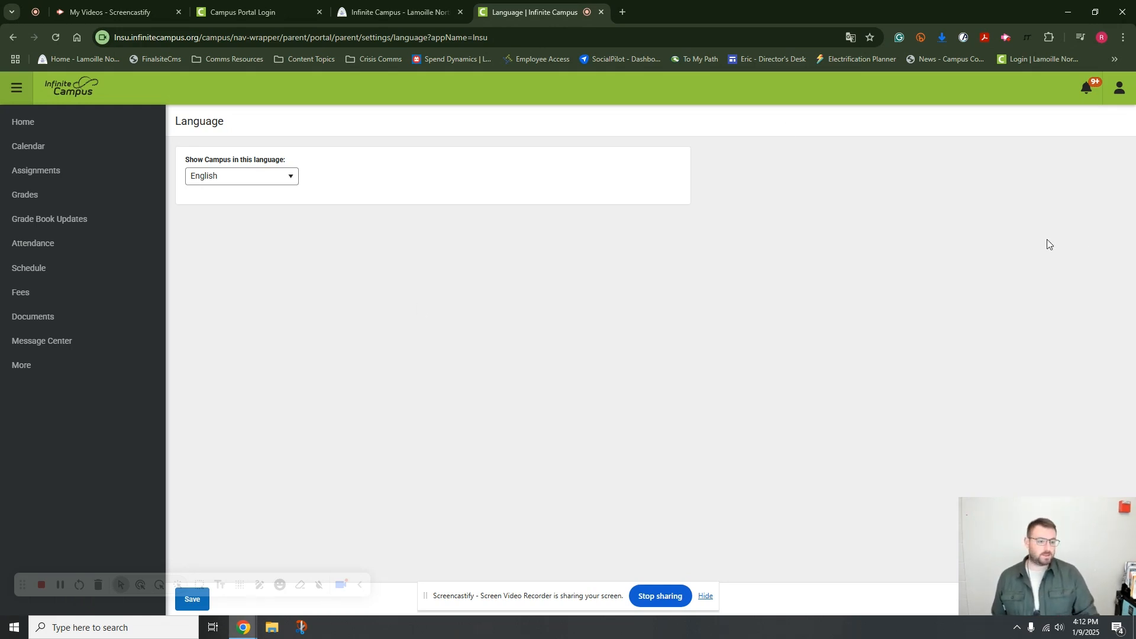
# Open the contact preferences in the account's settings and go to the phone message preferences
pyautogui.click(1119, 88)
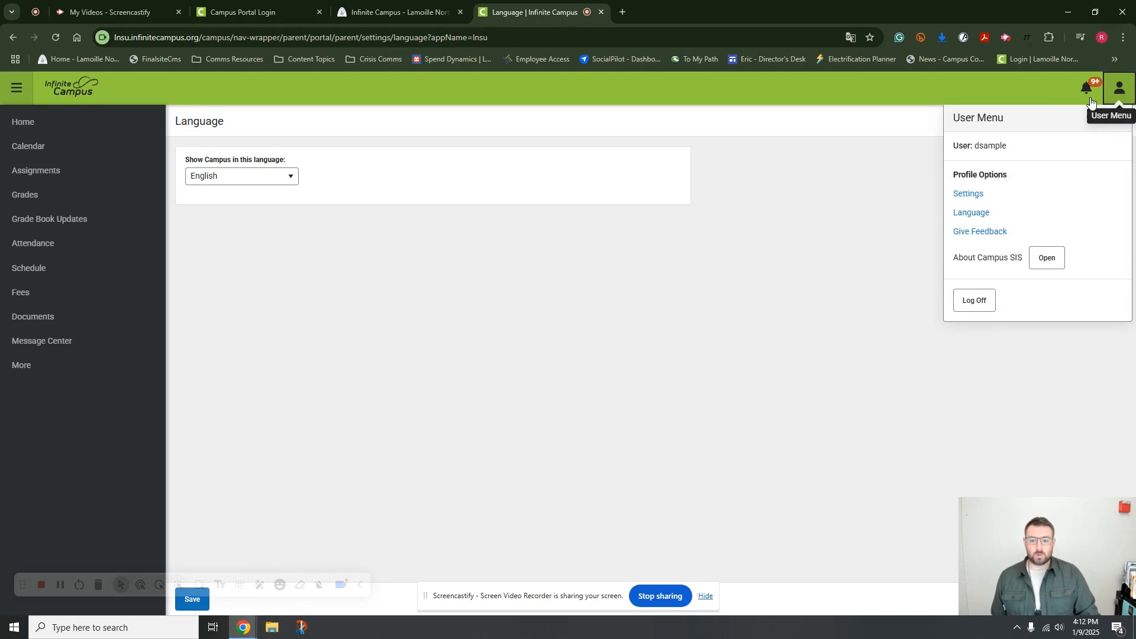
pyautogui.click(969, 194)
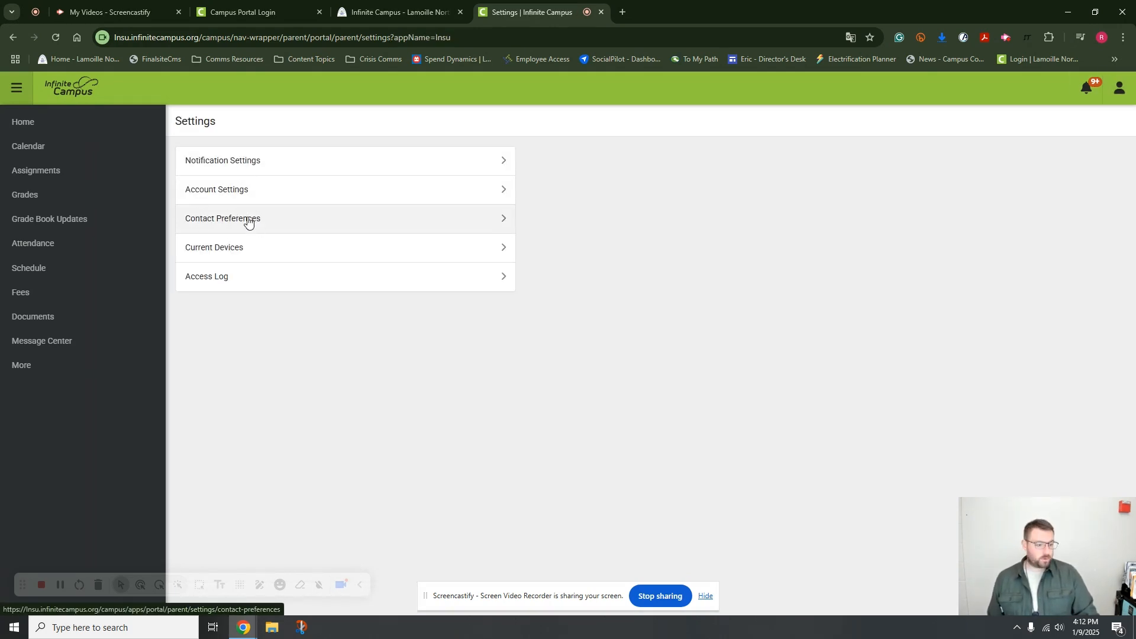
pyautogui.click(248, 223)
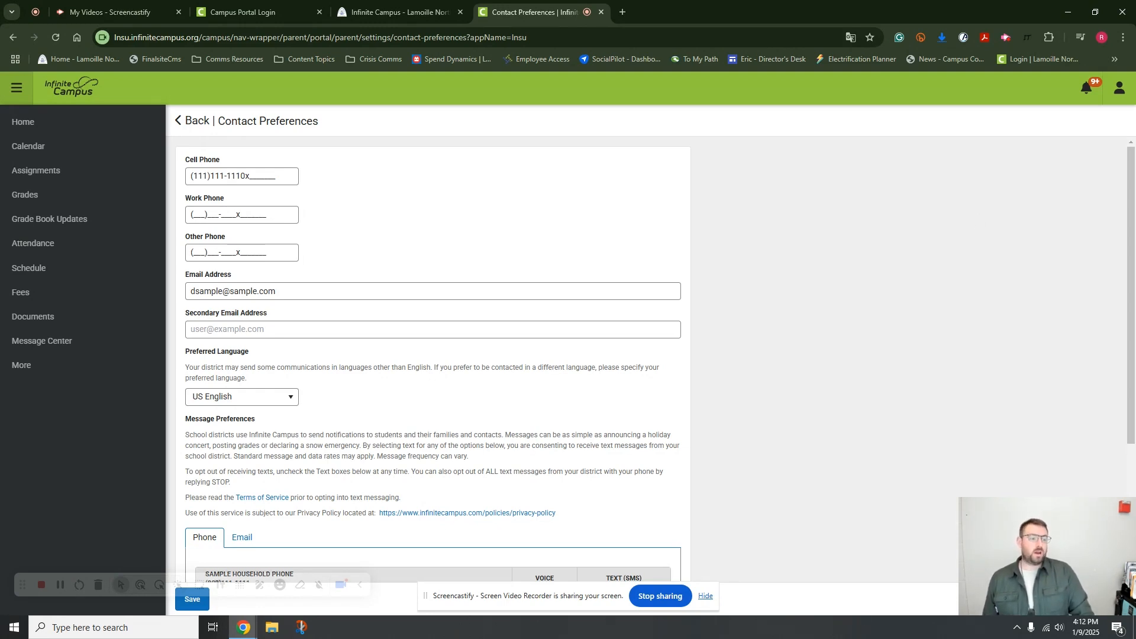
pyautogui.scroll(-4, 480, 231)
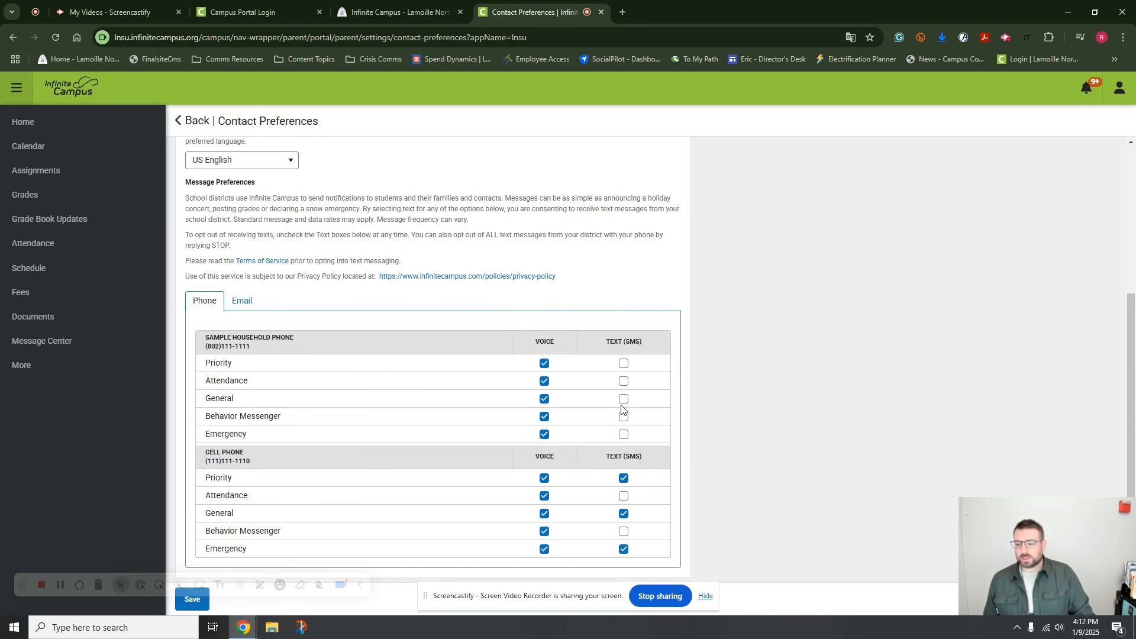
# Try switching the household phone's Priority and General voice messages off and on again
pyautogui.click(544, 364)
pyautogui.click(544, 364)
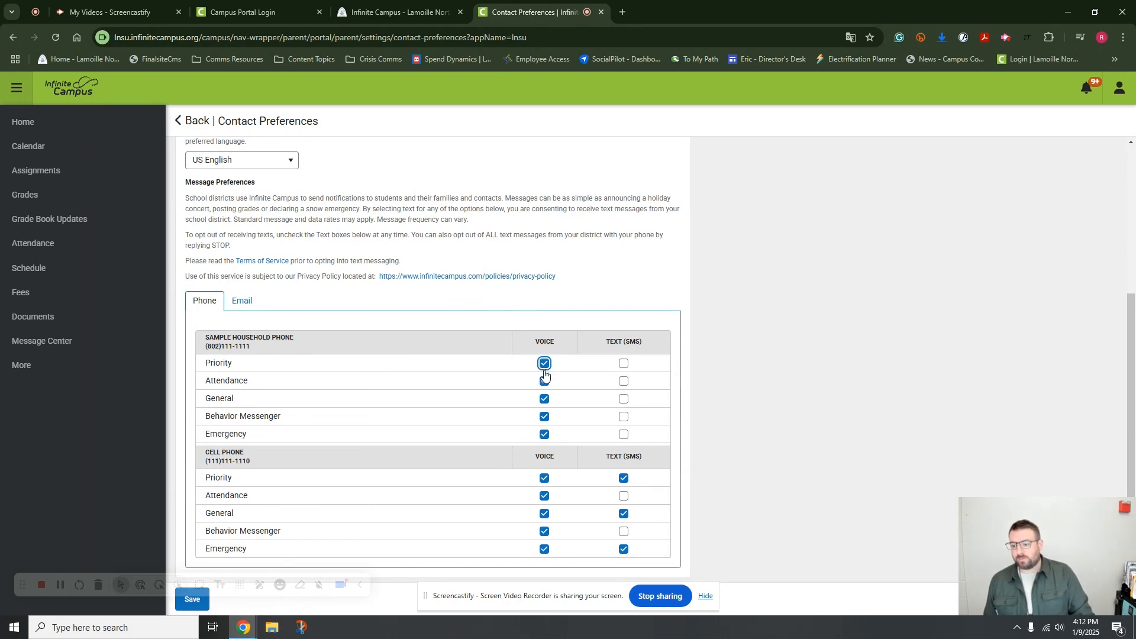
pyautogui.click(544, 400)
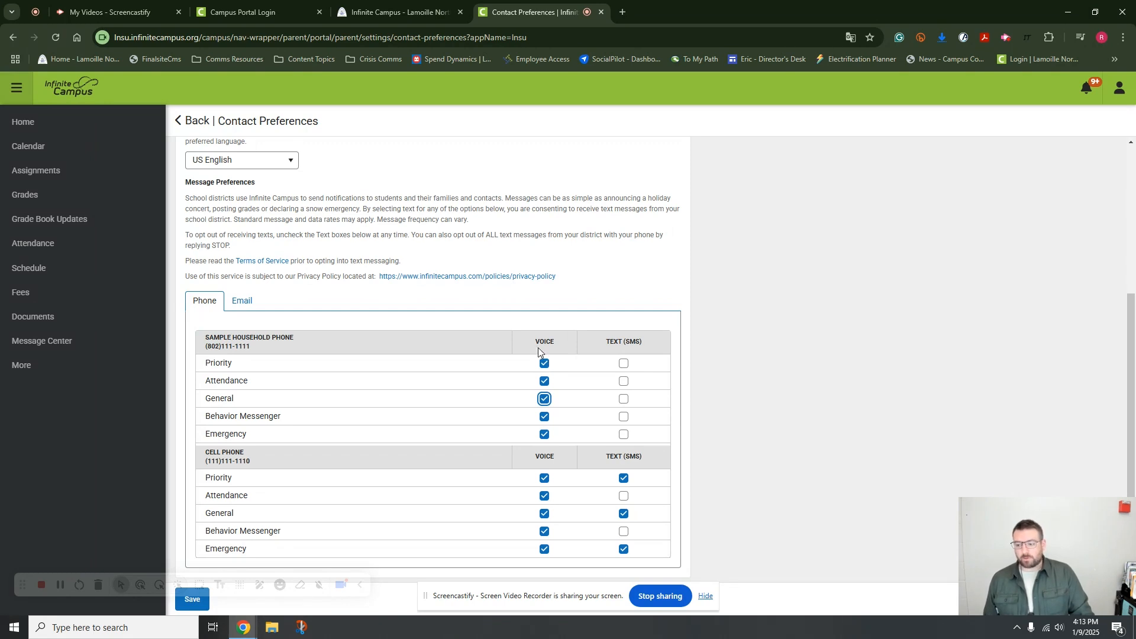
pyautogui.click(544, 400)
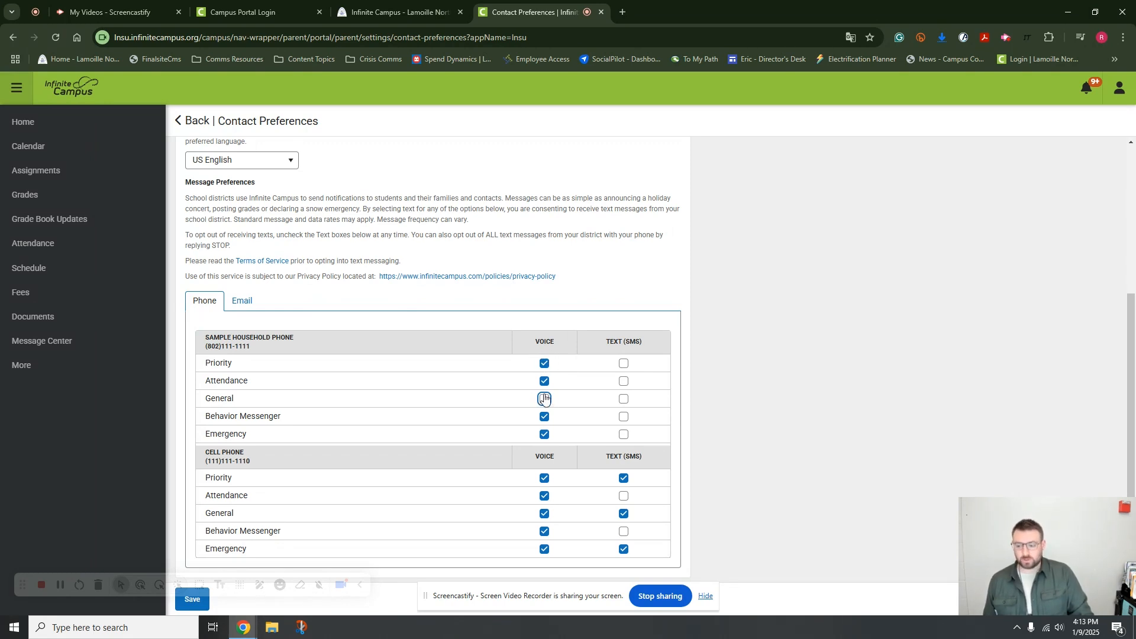
pyautogui.click(544, 399)
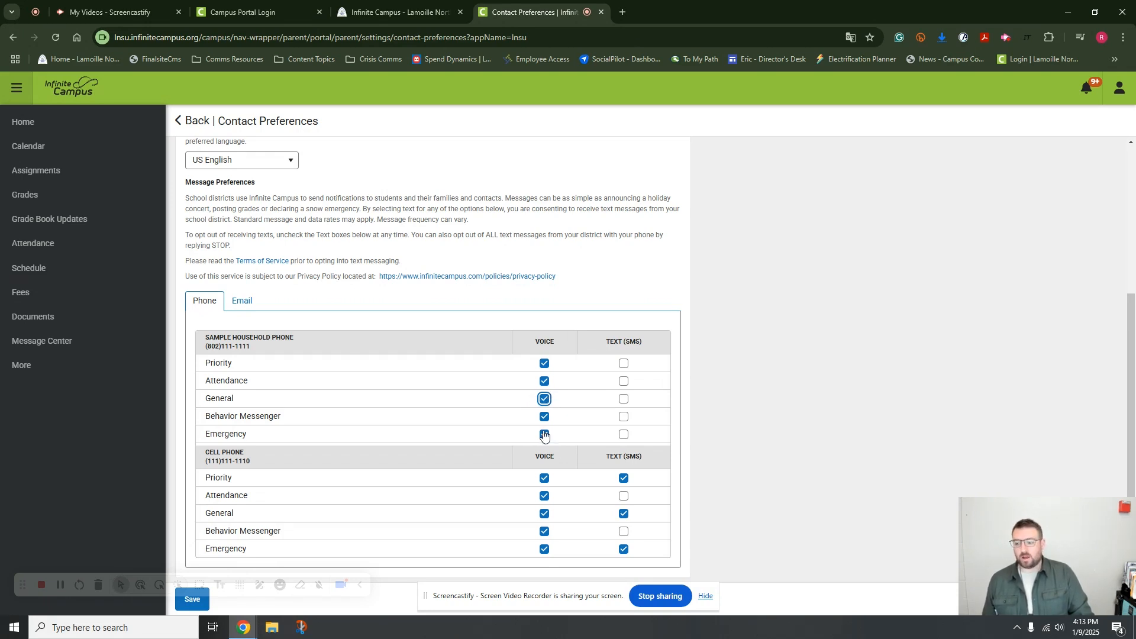
# Compare the household phone and cell phone message preferences, including the household's Emergency voice option
pyautogui.scroll(-1, 503, 364)
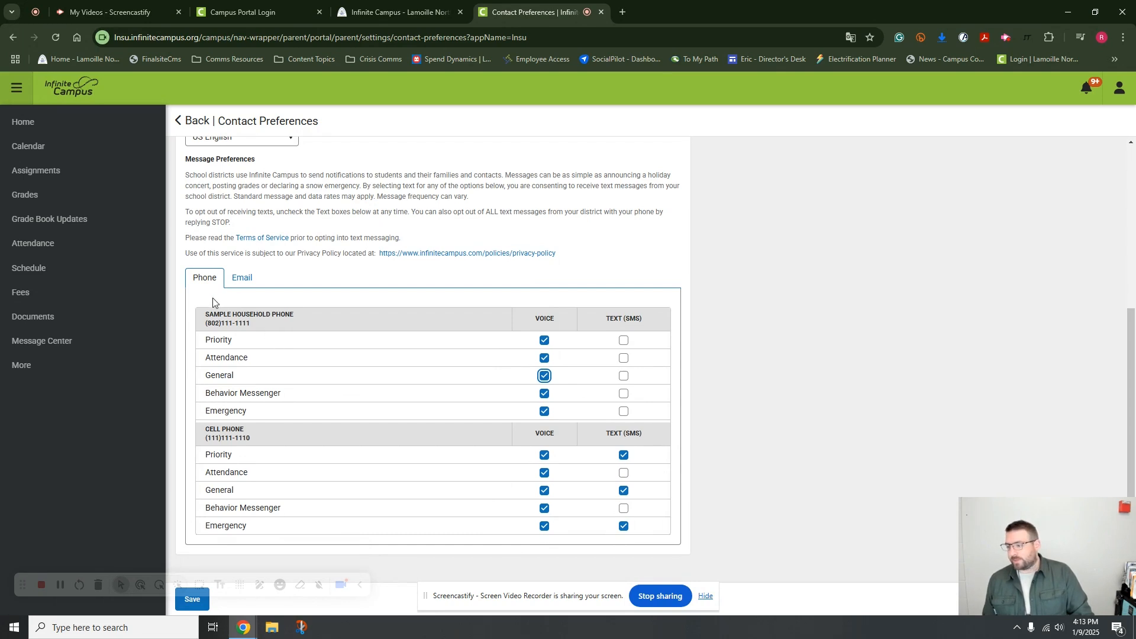
pyautogui.moveTo(203, 315); pyautogui.dragTo(391, 310)
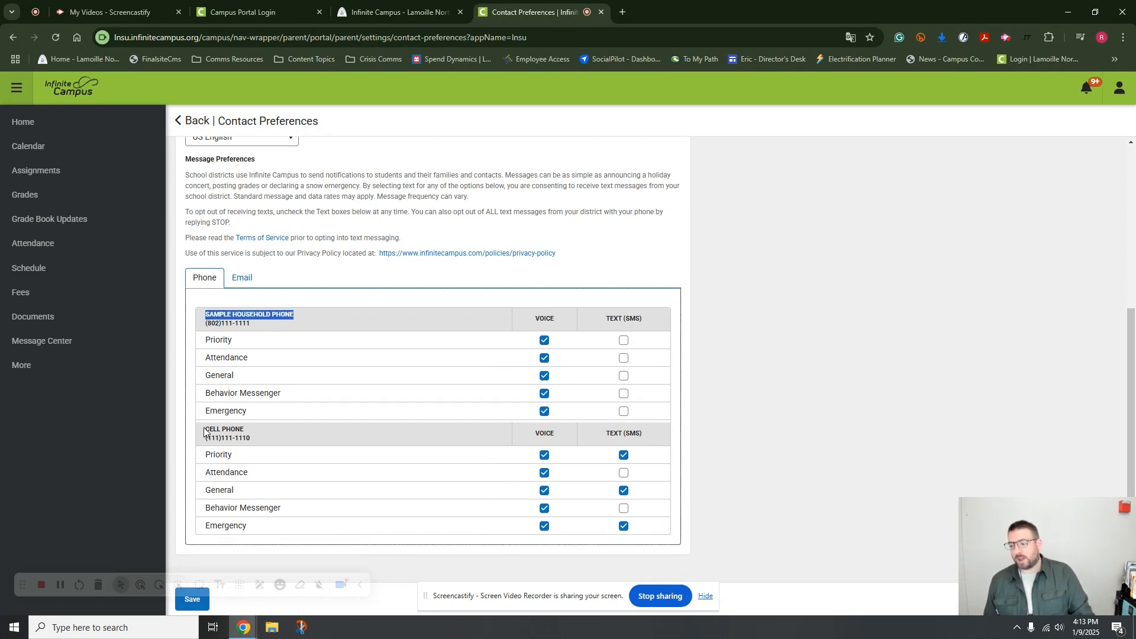
pyautogui.moveTo(206, 430); pyautogui.dragTo(258, 432)
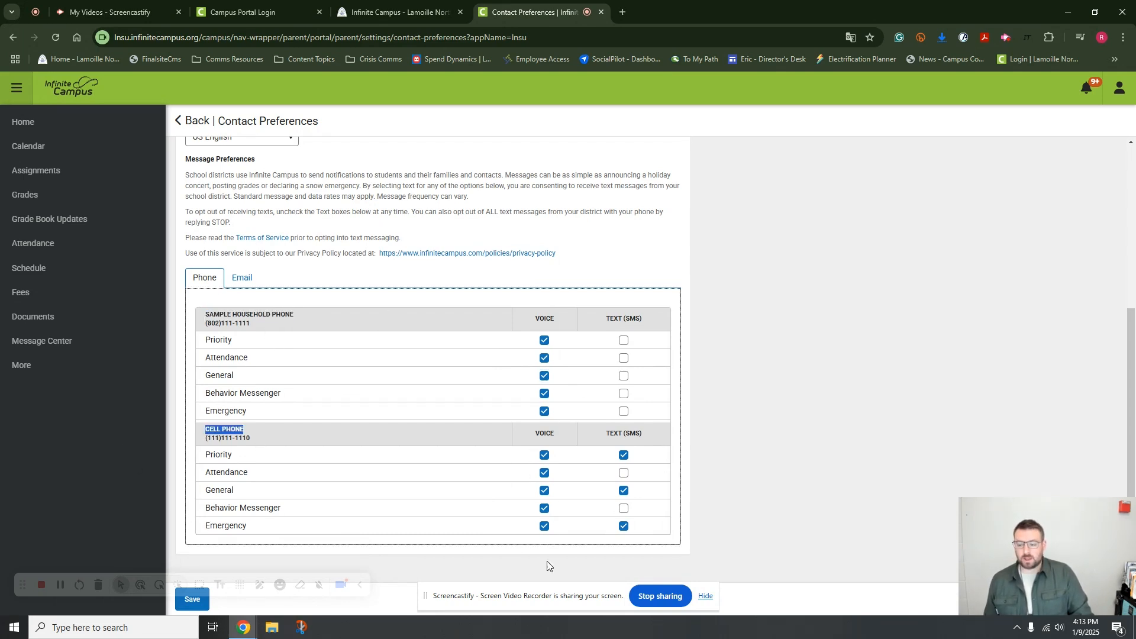
pyautogui.scroll(2, 516, 421)
pyautogui.scroll(-2, 566, 411)
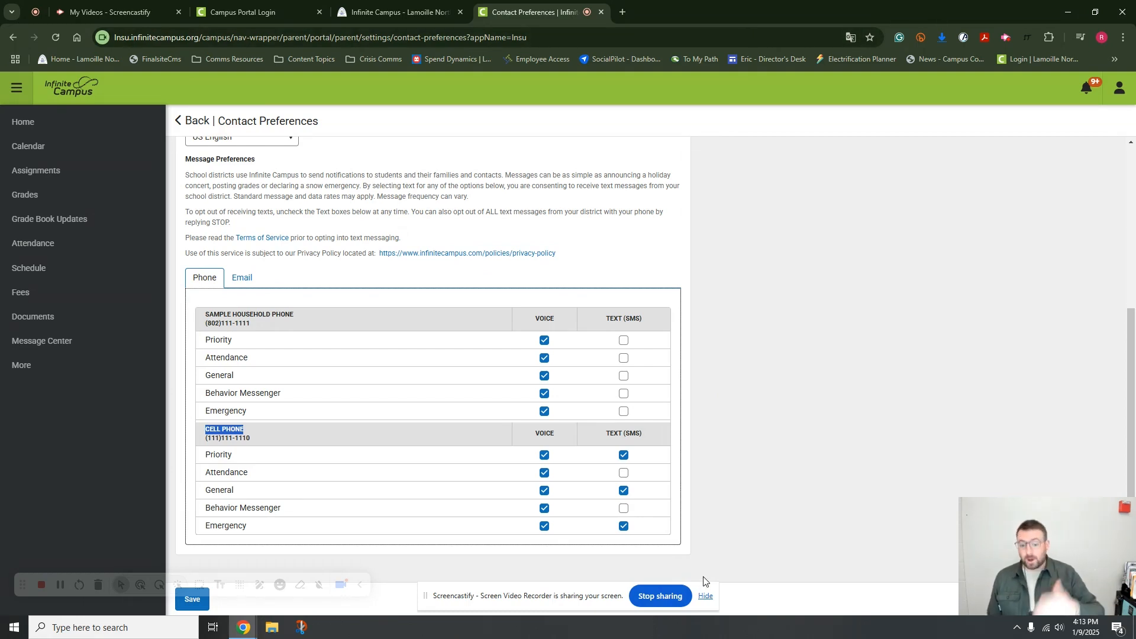
pyautogui.doubleClick(545, 412)
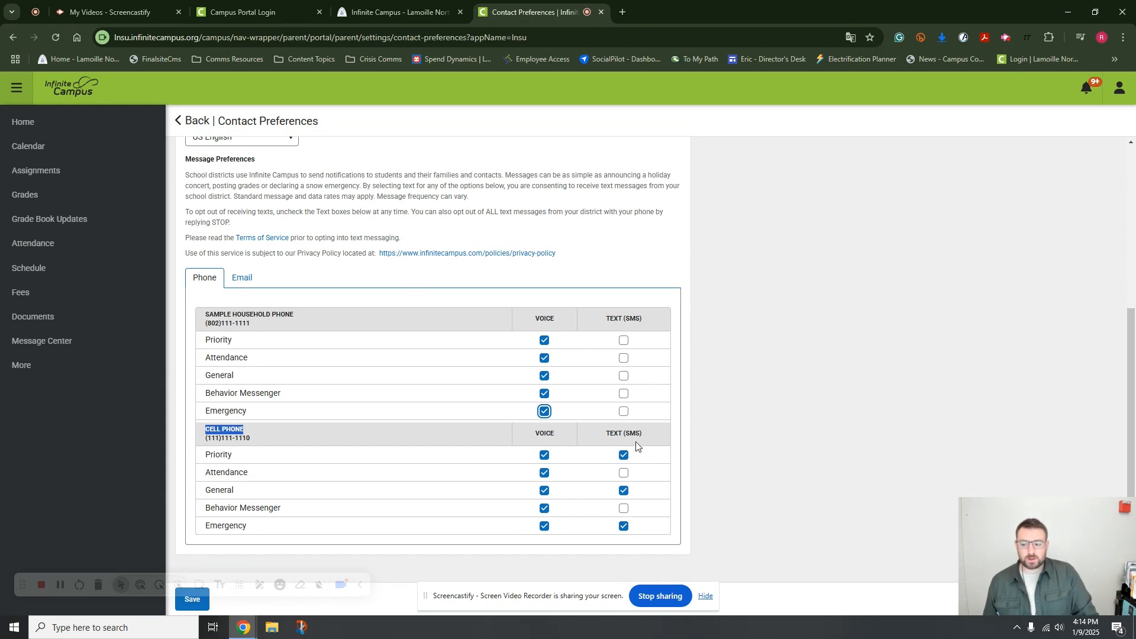
# Turn off text (SMS) messages for the General category on the cell phone
pyautogui.moveTo(605, 435); pyautogui.dragTo(642, 435)
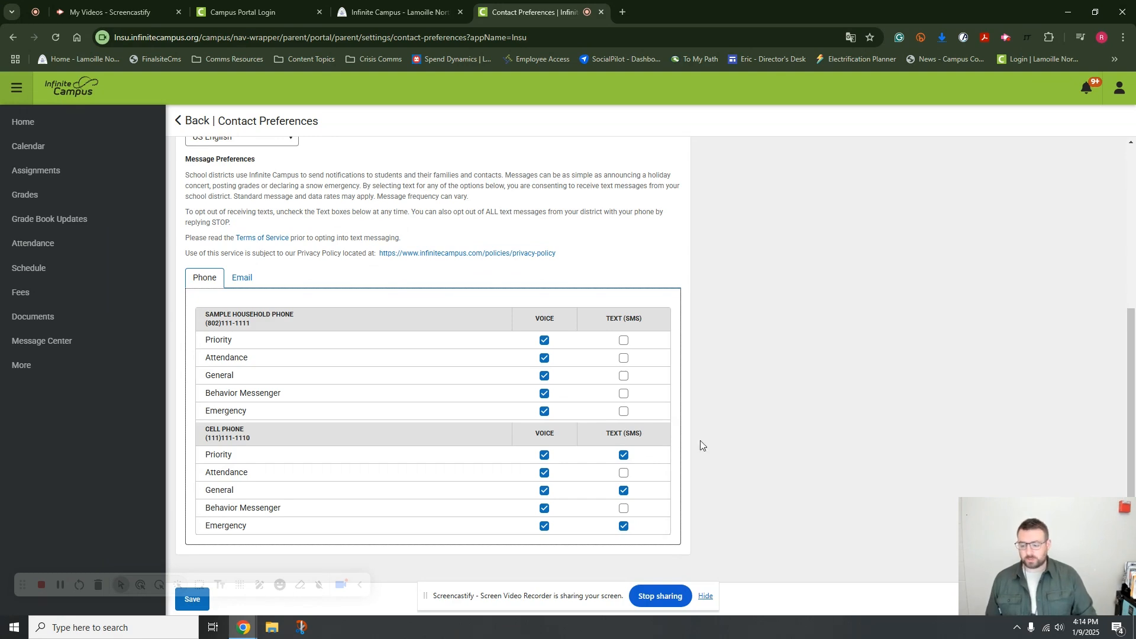
pyautogui.click(624, 491)
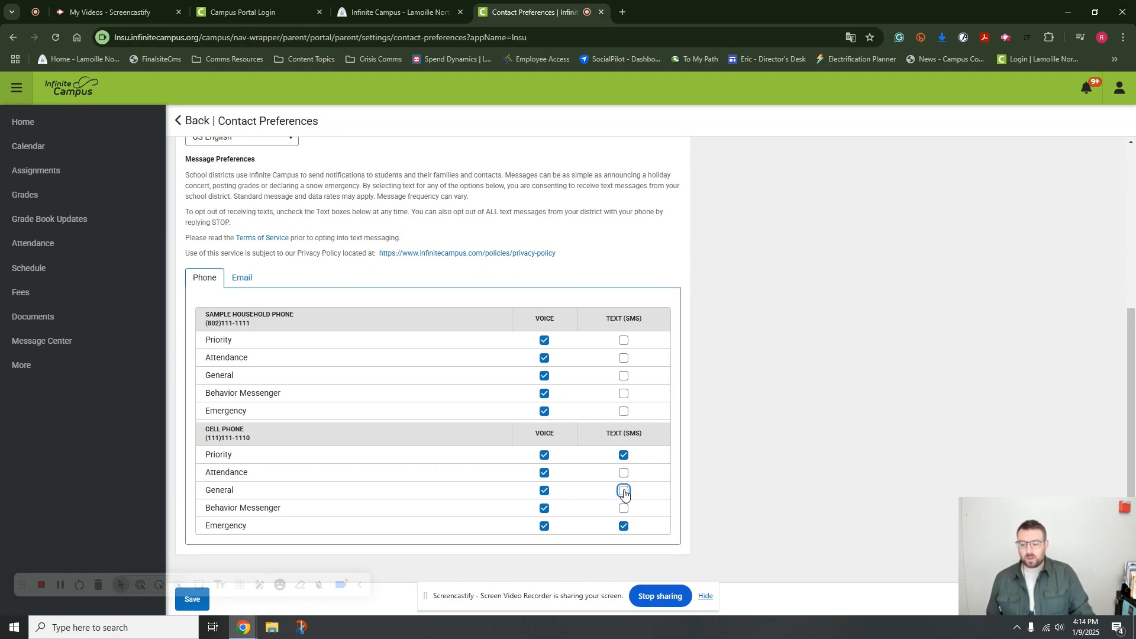
# Turn the cell phone's General text messages back on and try switching its Emergency text messages off and on again
pyautogui.click(623, 491)
pyautogui.click(624, 526)
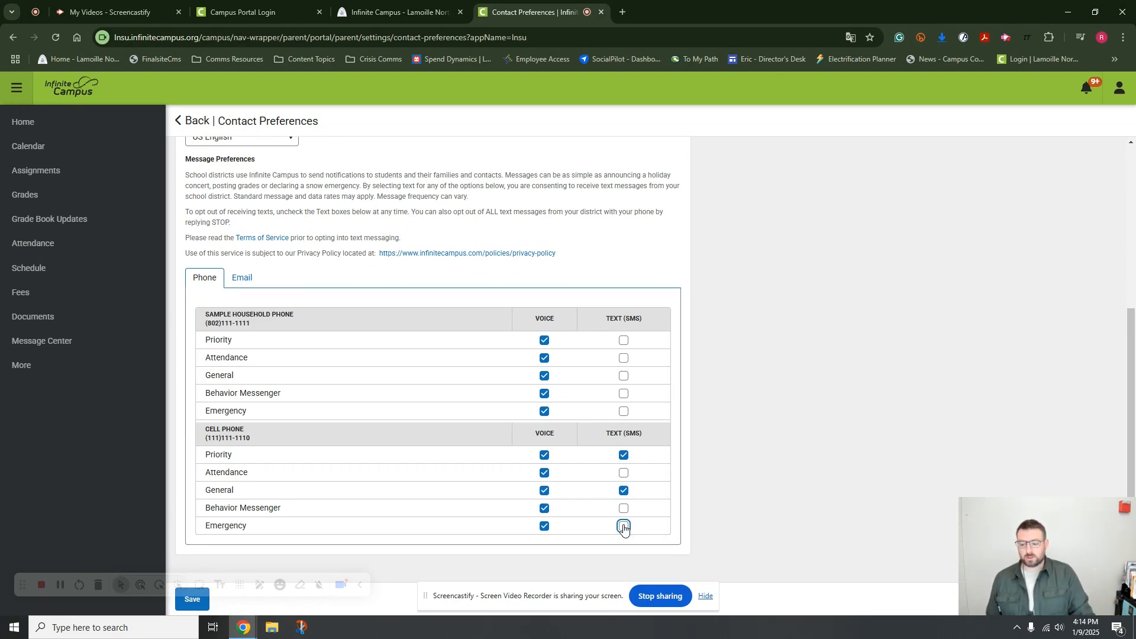
pyautogui.click(624, 526)
pyautogui.moveTo(20, 586); pyautogui.dragTo(60, 477)
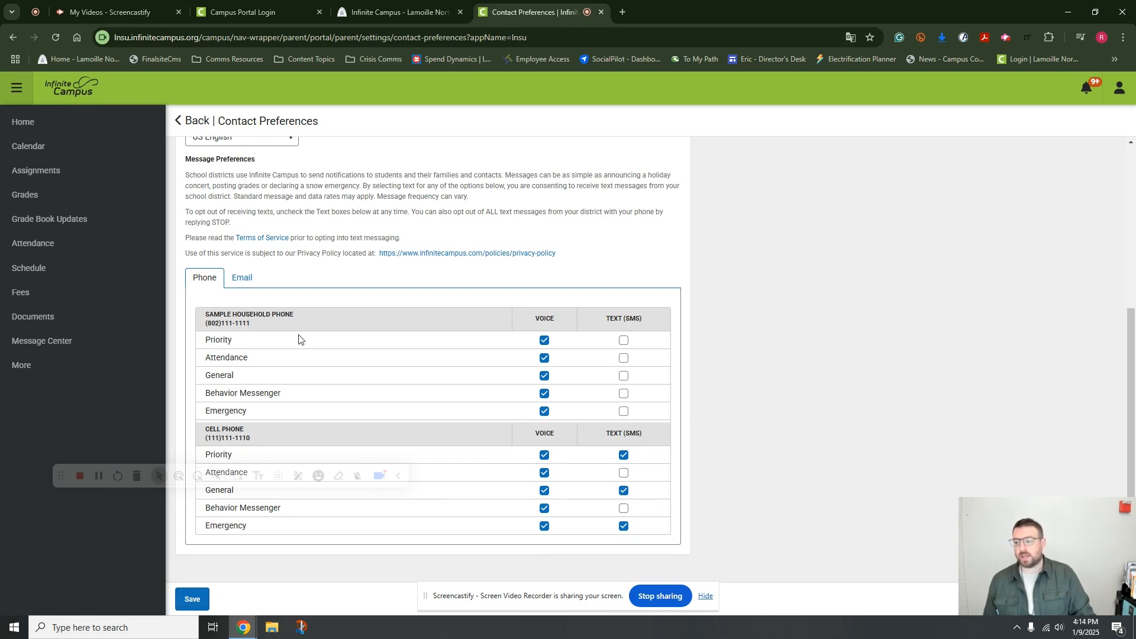
# Open the email message preferences and try switching the Teacher and Attendance categories off and on again
pyautogui.click(242, 277)
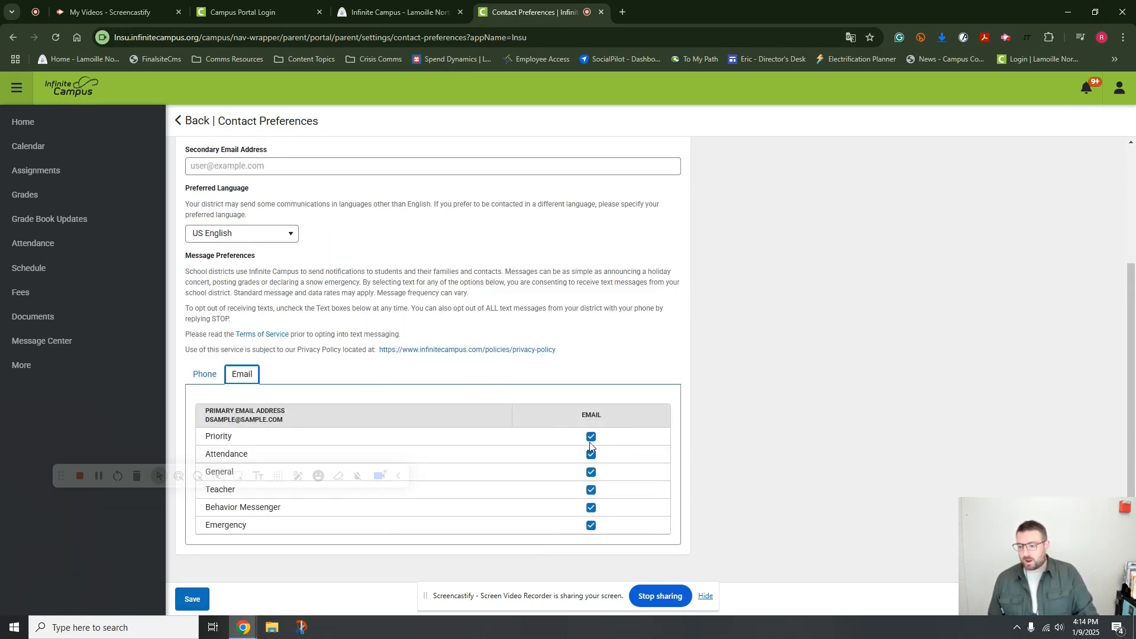
pyautogui.click(591, 491)
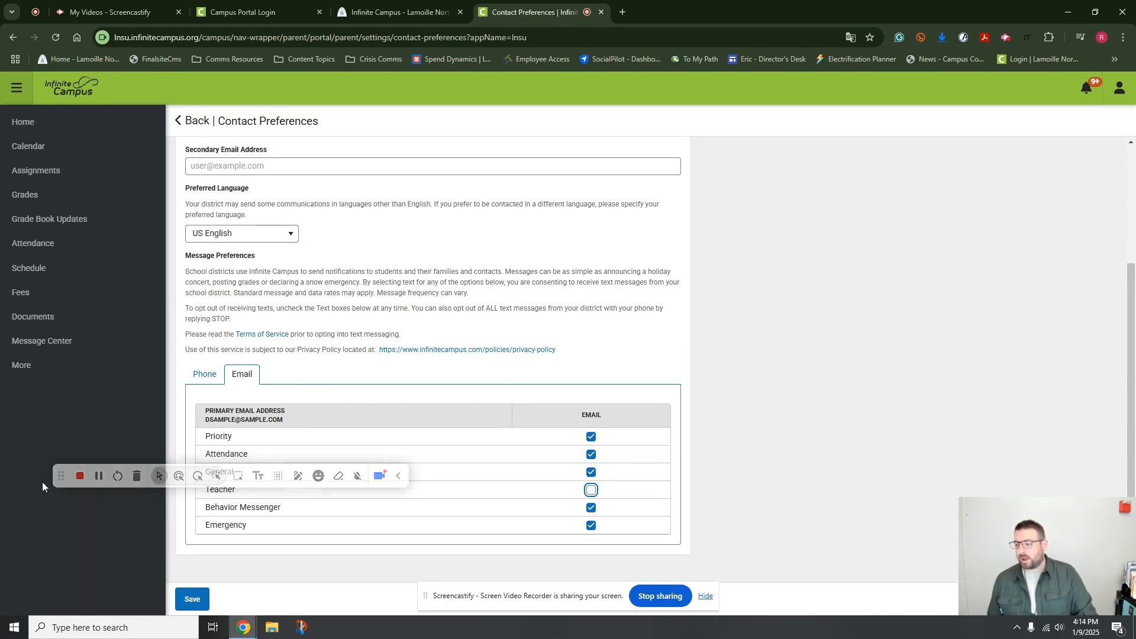
pyautogui.moveTo(58, 475); pyautogui.dragTo(58, 564)
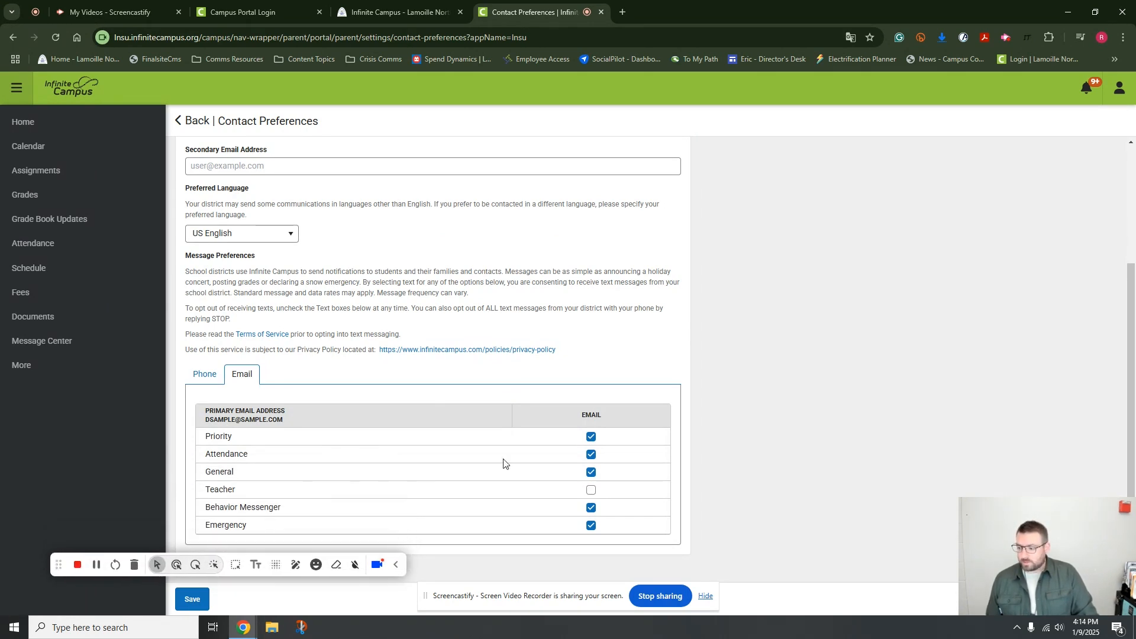
pyautogui.click(590, 456)
pyautogui.click(591, 455)
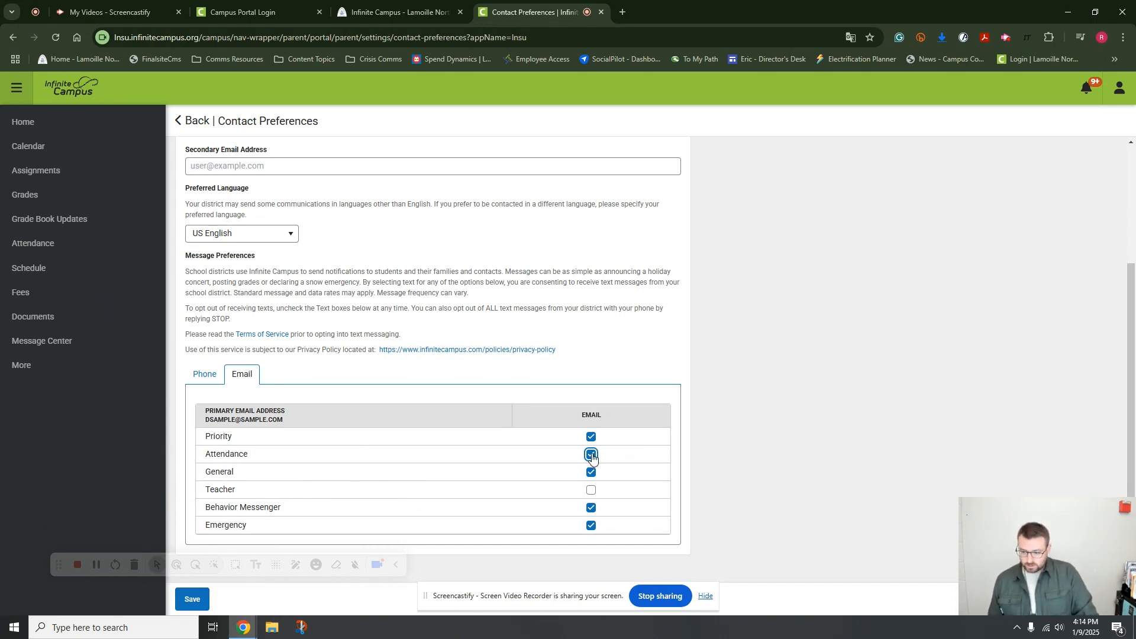
pyautogui.click(591, 490)
pyautogui.moveTo(58, 565); pyautogui.dragTo(123, 423)
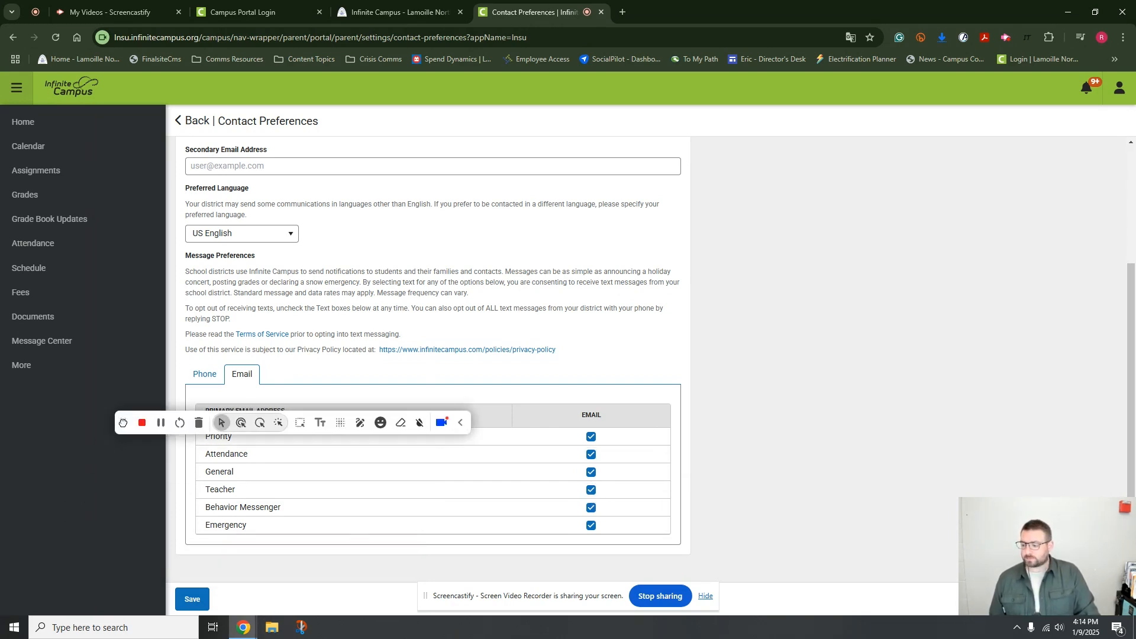
# Try to save the contact preferences with all email categories enabled, and look over the contact fields
pyautogui.click(188, 600)
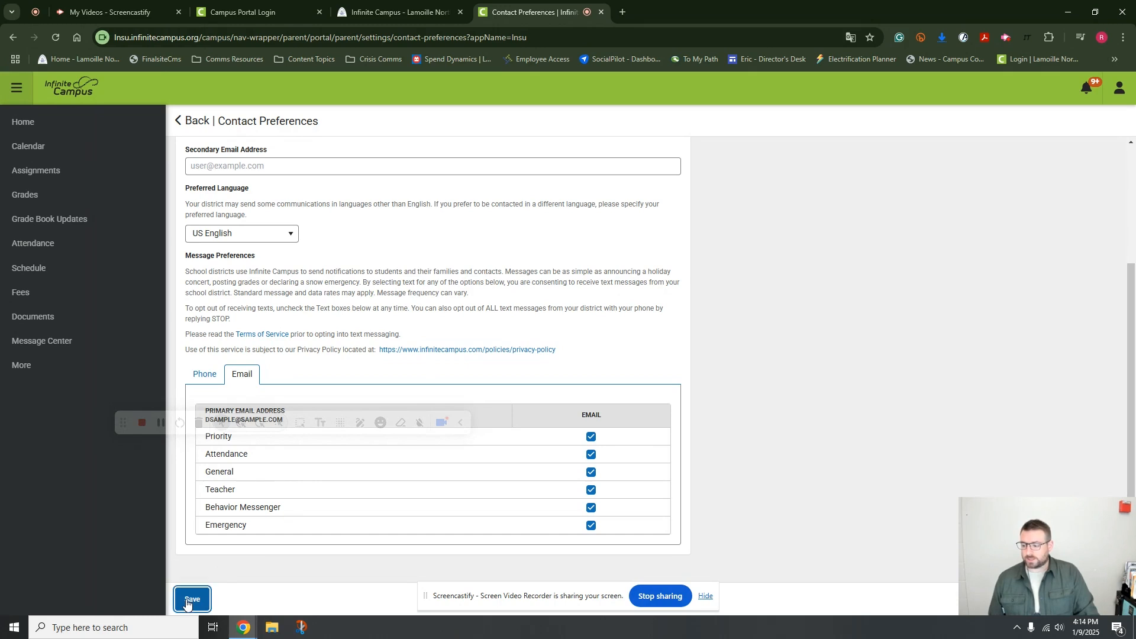
pyautogui.scroll(3, 282, 253)
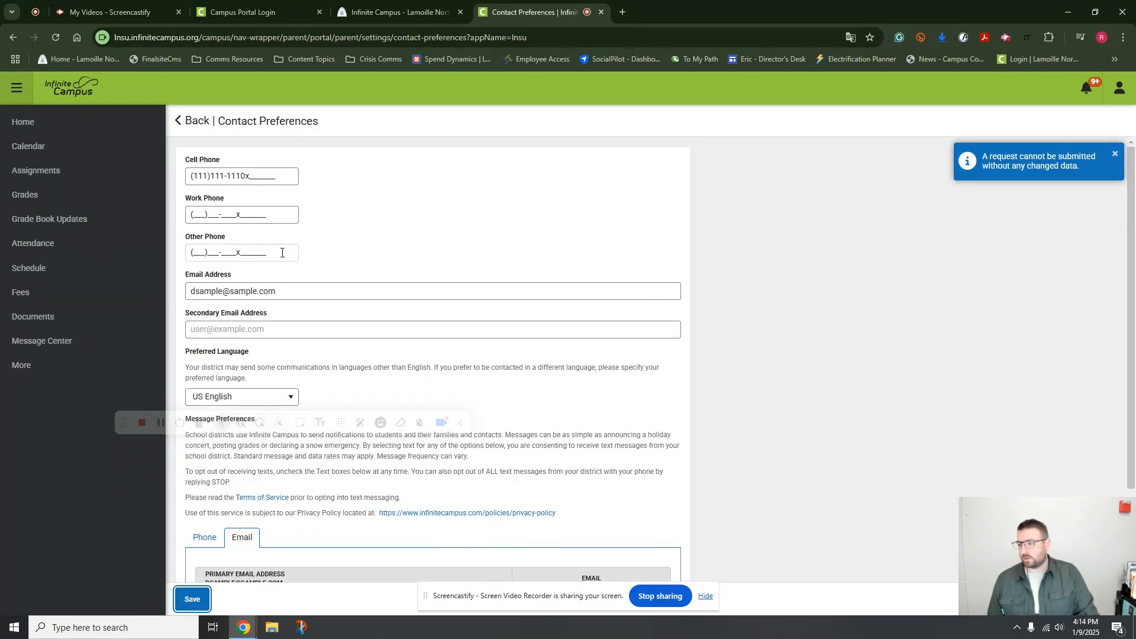
pyautogui.scroll(-3, 283, 253)
pyautogui.scroll(-1, 565, 512)
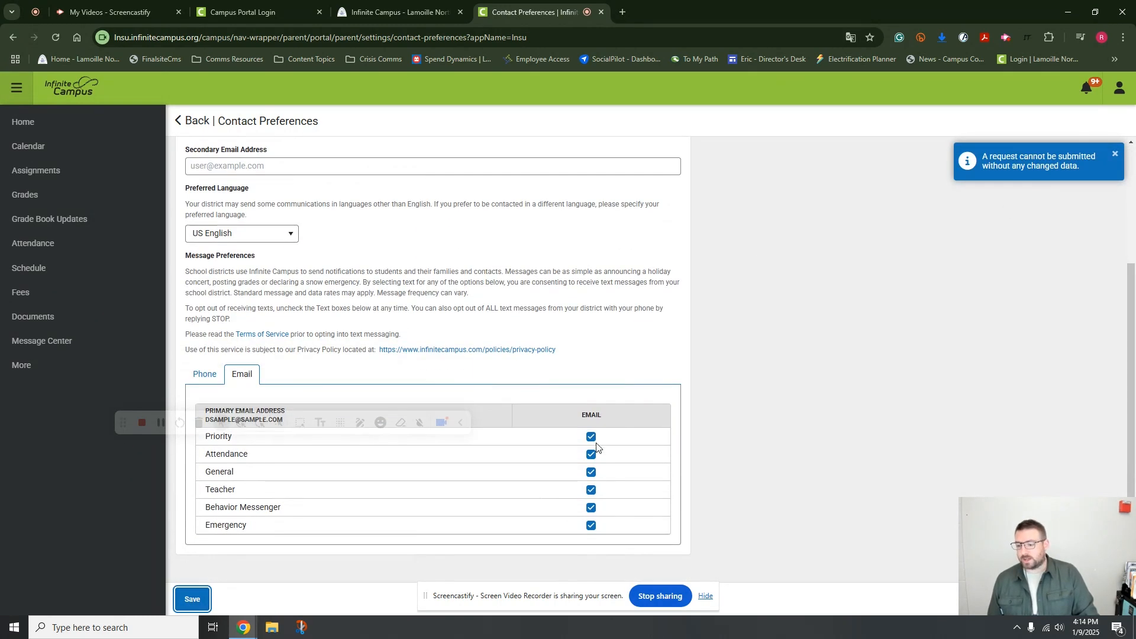
# Turn off Priority email messages for the primary email address, save the preferences and return to the portal's home page
pyautogui.click(591, 437)
pyautogui.click(178, 605)
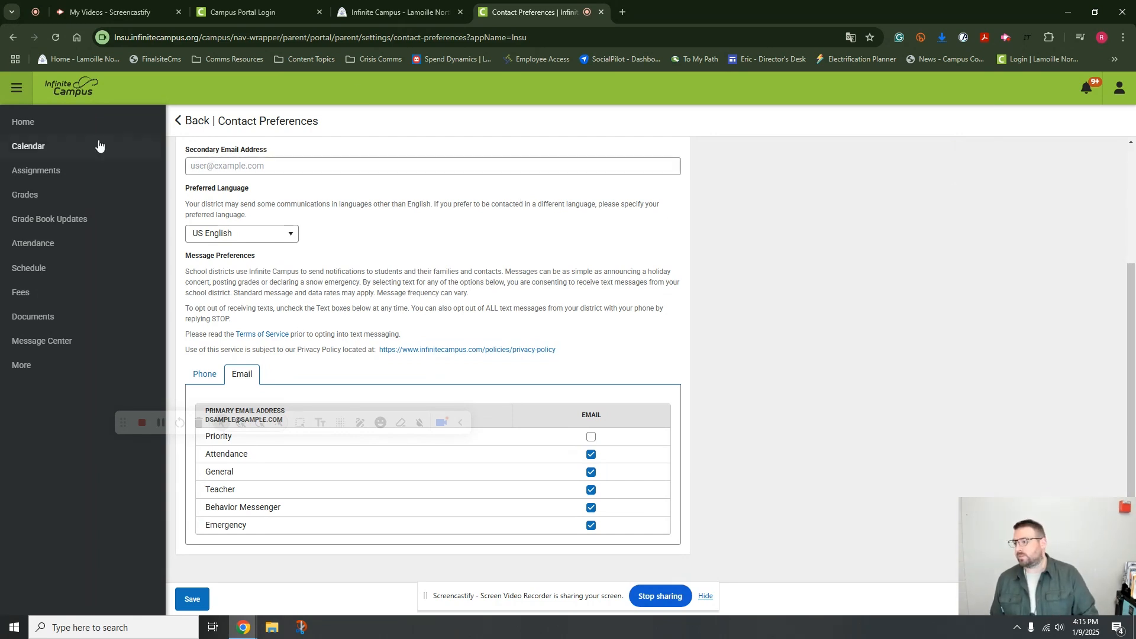
pyautogui.click(26, 123)
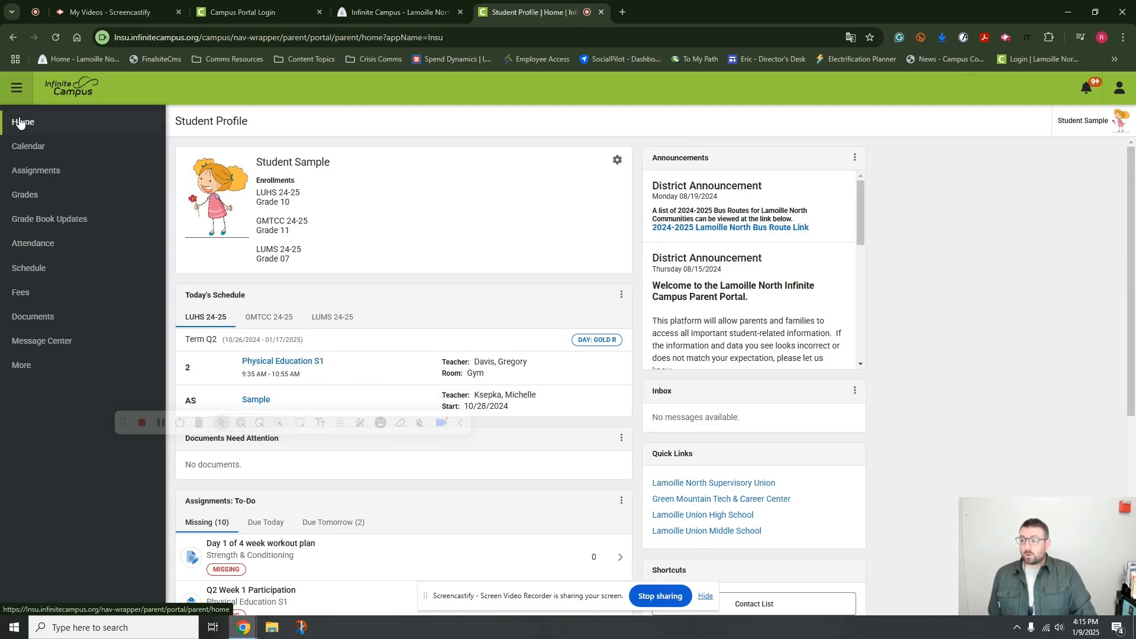